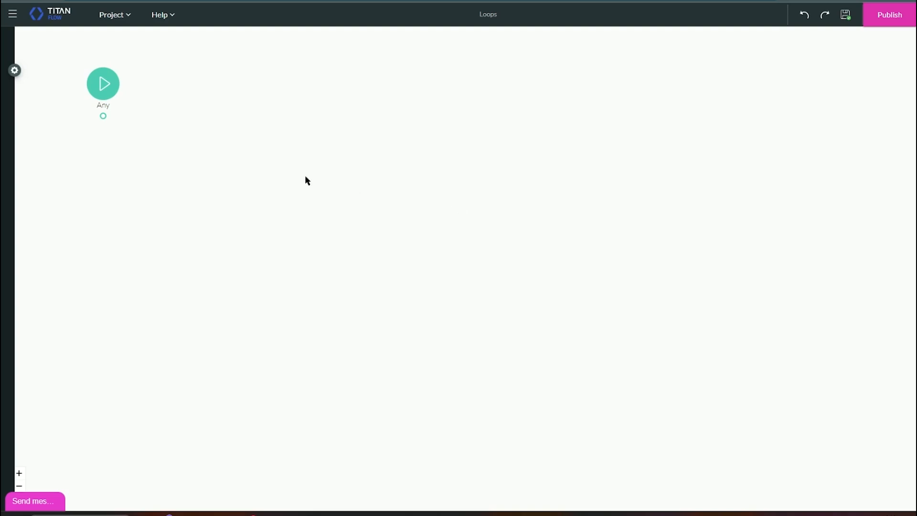
# Add a Salesforce Action node after the start node and create a new Get Records integration for it
pyautogui.click(111, 117)
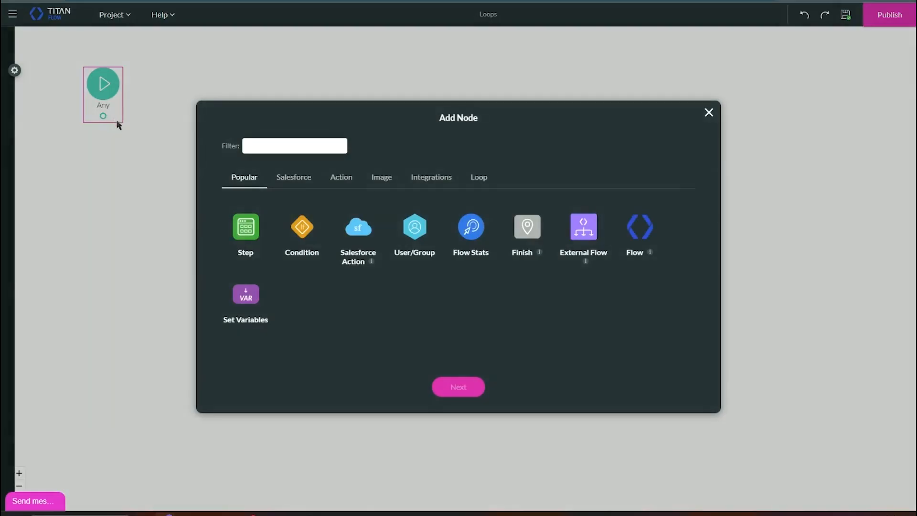
pyautogui.click(370, 236)
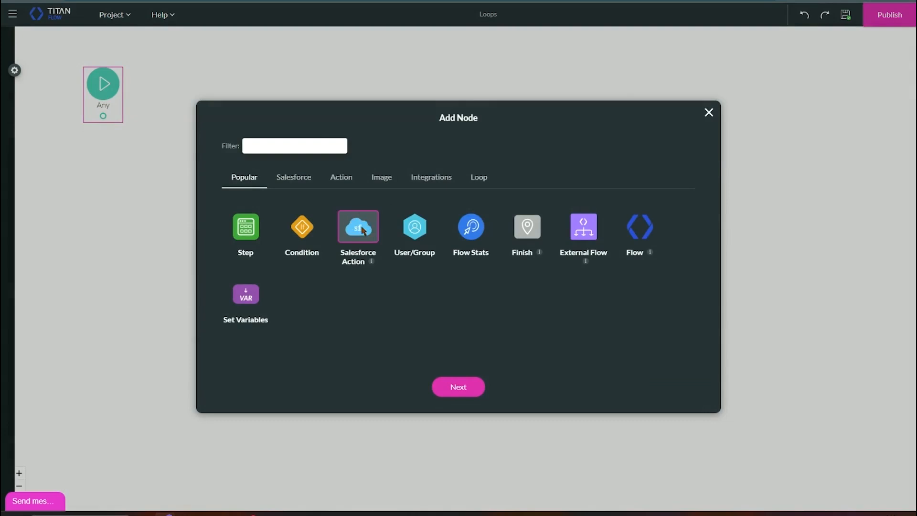
pyautogui.click(476, 396)
pyautogui.click(318, 219)
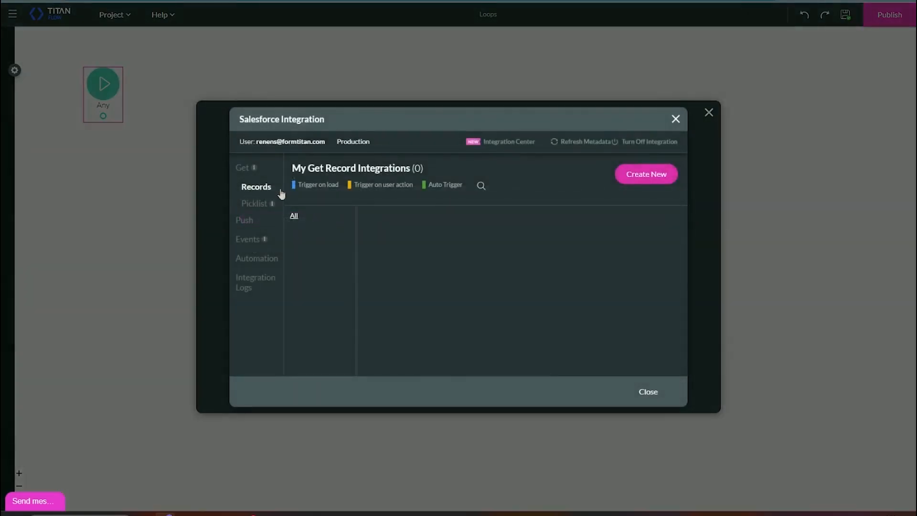
pyautogui.click(622, 180)
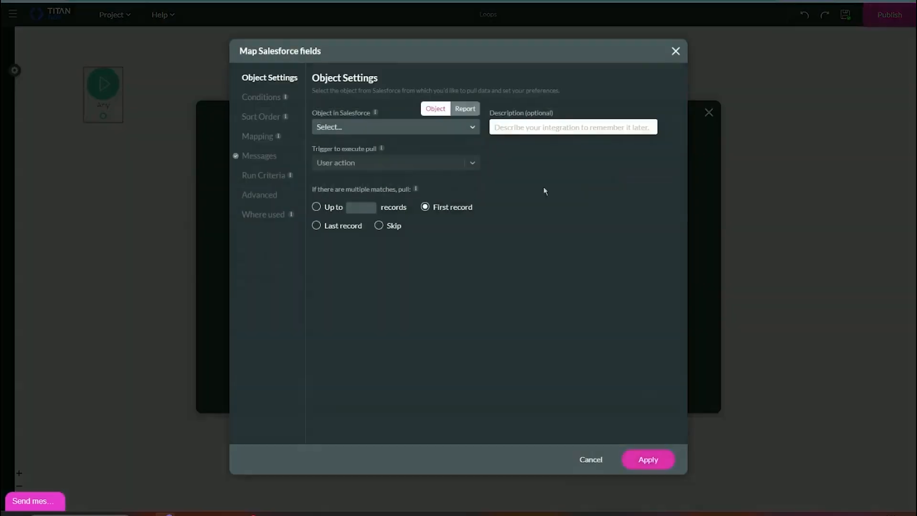
# Set the Salesforce object to Contact and pull up to 5 records when there are multiple matches
pyautogui.click(357, 127)
pyautogui.write('contact')
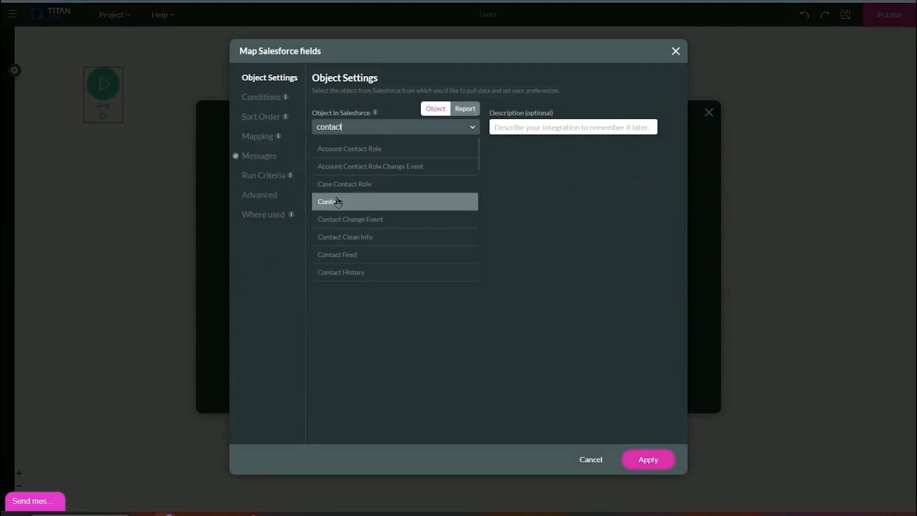
pyautogui.click(337, 201)
pyautogui.click(317, 206)
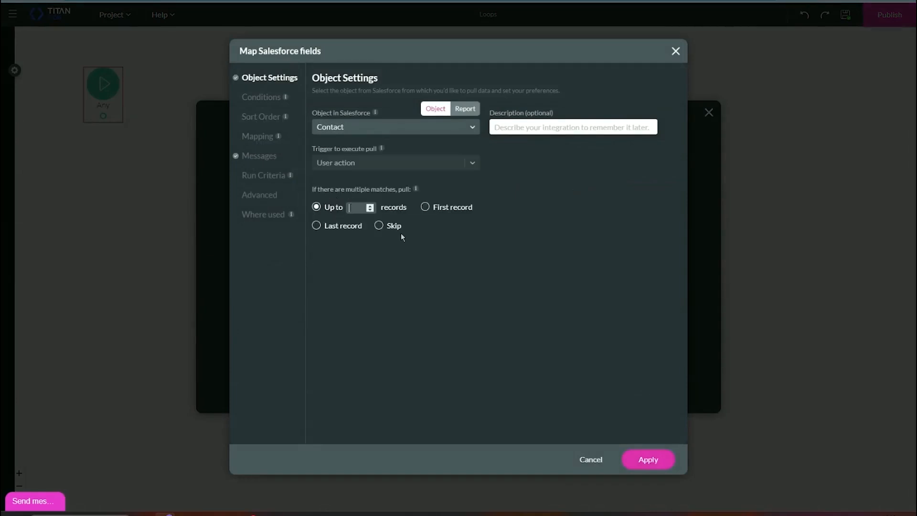
# Start a pull condition on the Contact's Email field with the Contains operation
pyautogui.click(251, 99)
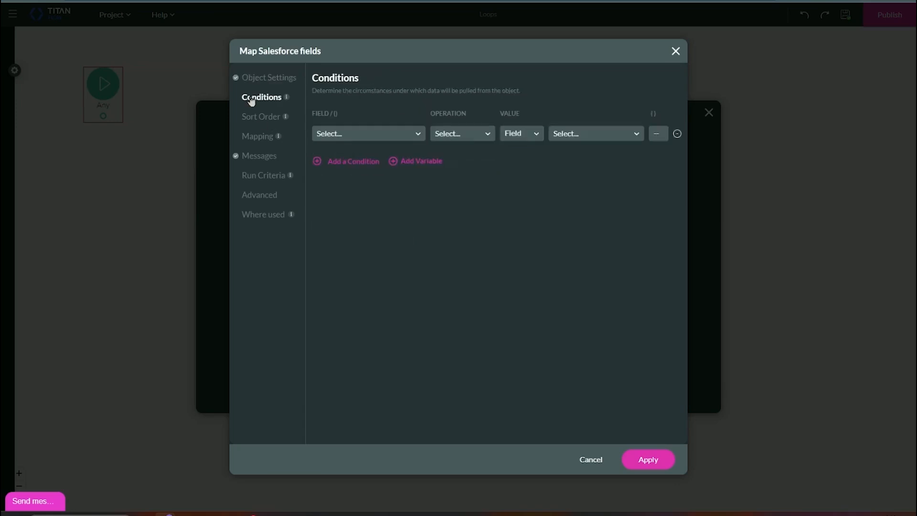
pyautogui.click(371, 137)
pyautogui.write('email')
pyautogui.click(380, 165)
pyautogui.click(450, 134)
pyautogui.write('contact')
pyautogui.press('BackSpace')
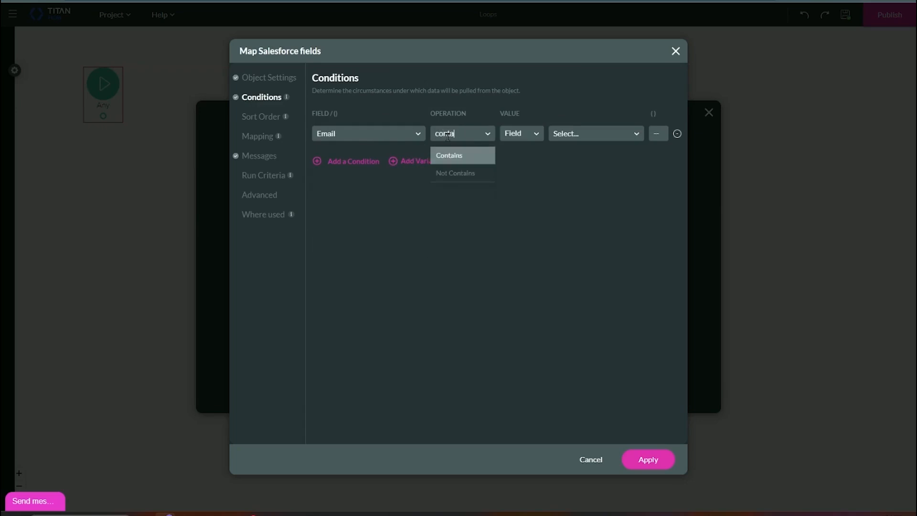
pyautogui.click(468, 154)
# Create a static variable named email_condition and use it as the value of the Email condition
pyautogui.click(416, 162)
pyautogui.click(400, 435)
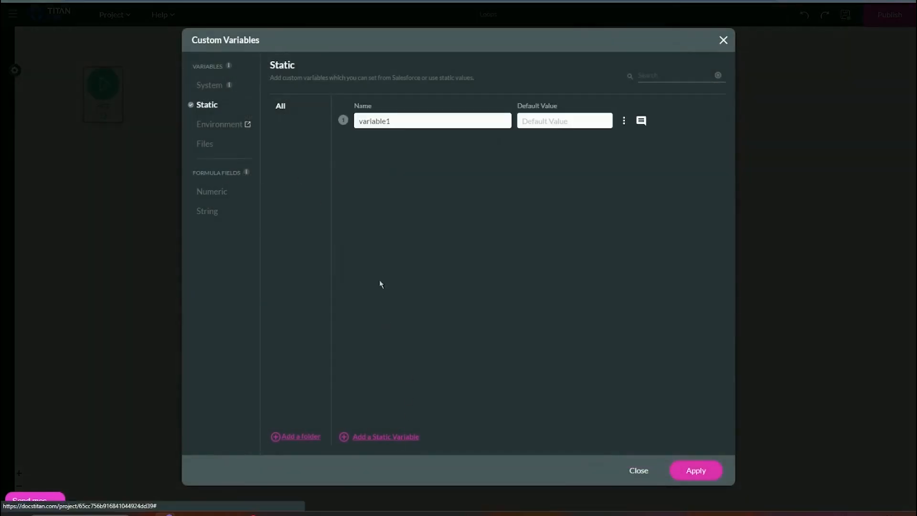
pyautogui.write('email_condition')
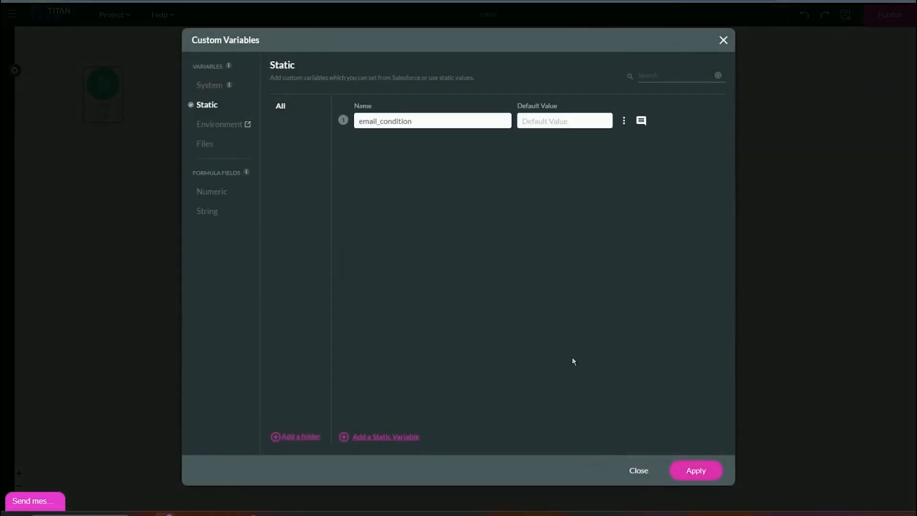
pyautogui.press('Return')
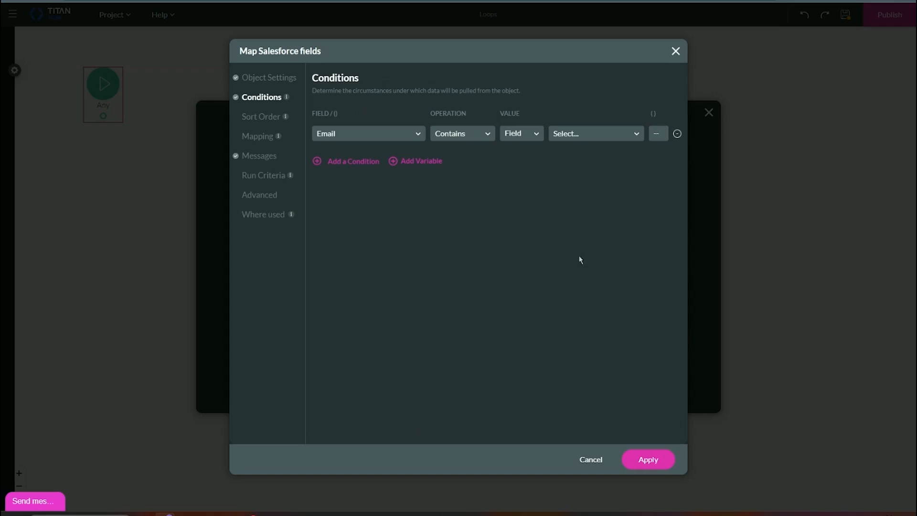
pyautogui.click(586, 139)
pyautogui.write('ema')
pyautogui.click(583, 168)
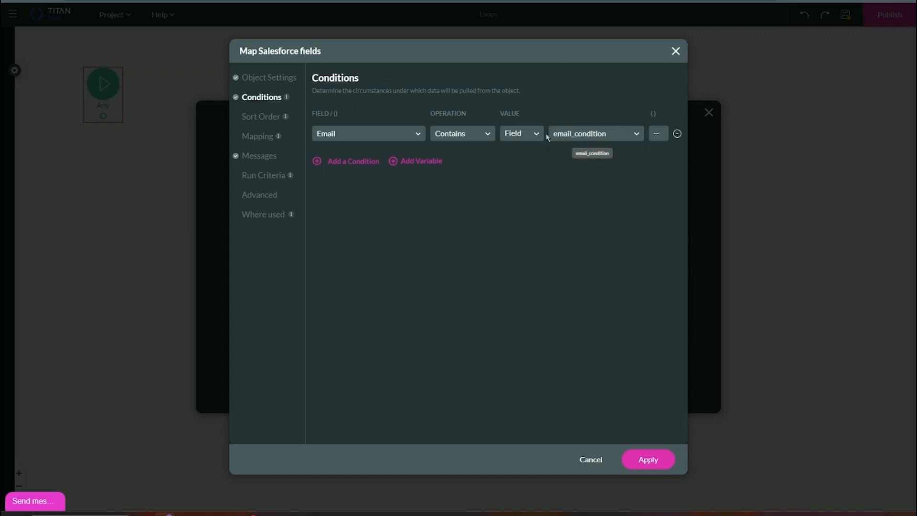
# From the mapping settings, add a second static variable named email_addresses_to_send
pyautogui.click(246, 138)
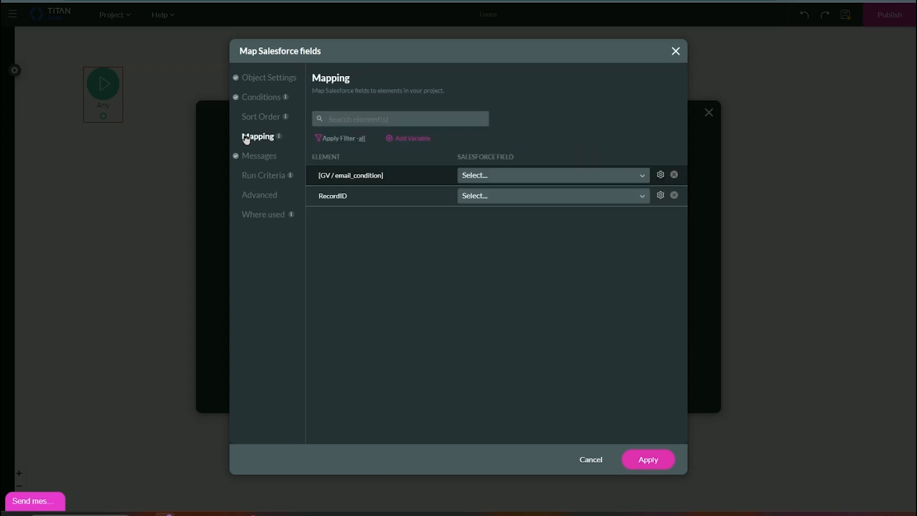
pyautogui.click(411, 138)
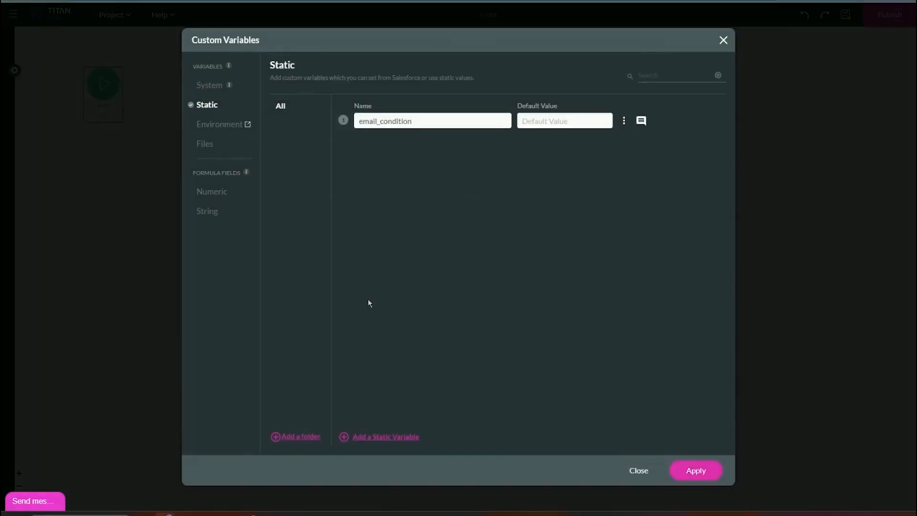
pyautogui.click(394, 439)
pyautogui.write('em')
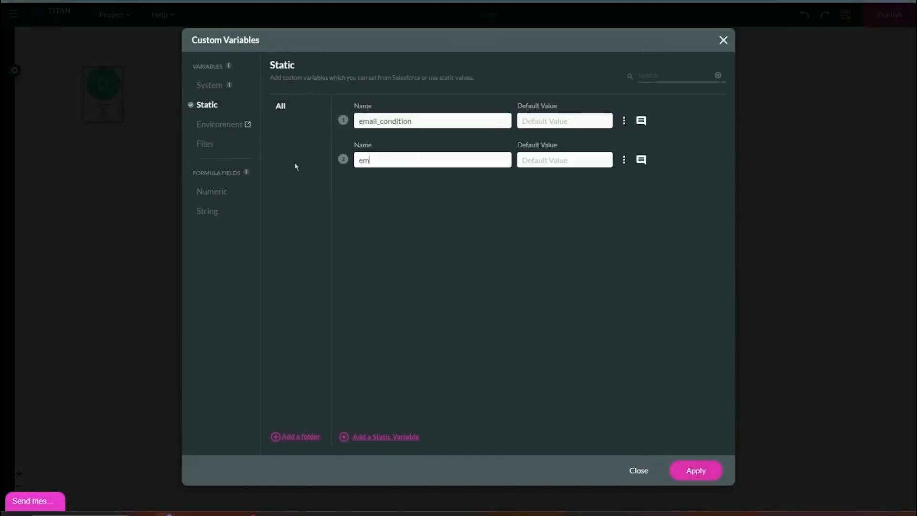
pyautogui.write('ail_addresses_to_send')
pyautogui.click(700, 470)
# Map the email_addresses_to_send variable to the Salesforce Email field, then apply the field mapping and close the Salesforce integration
pyautogui.click(525, 196)
pyautogui.write('email')
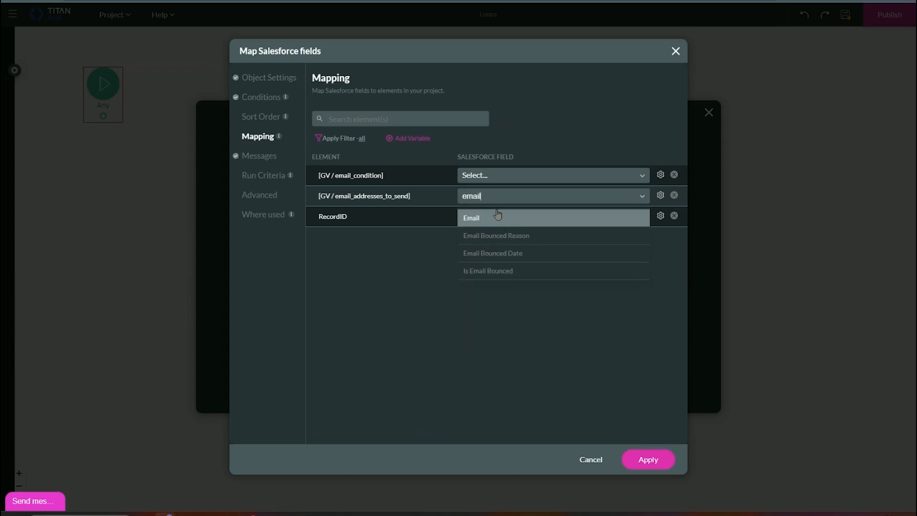
pyautogui.click(497, 214)
pyautogui.click(273, 82)
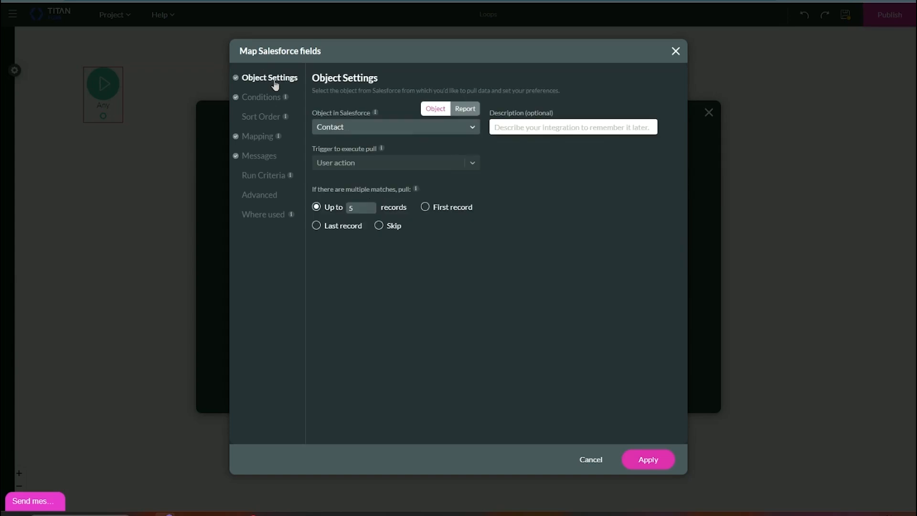
pyautogui.click(260, 139)
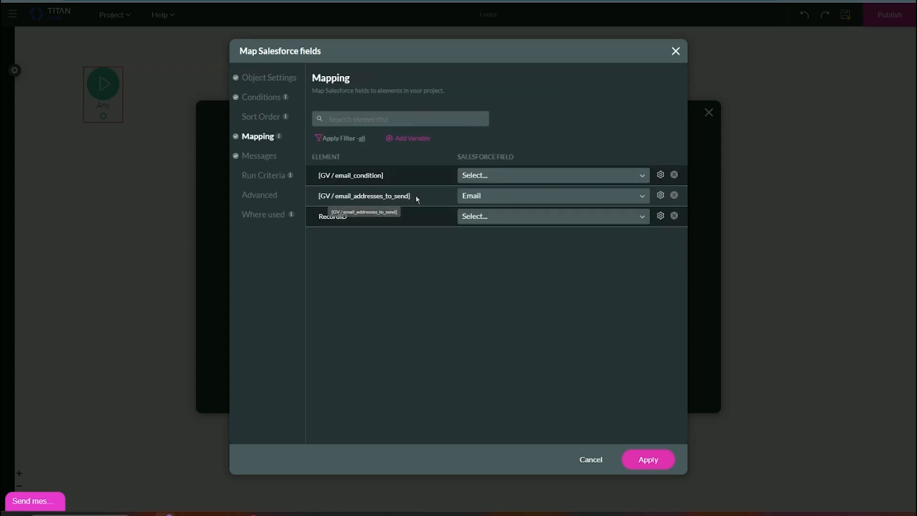
pyautogui.doubleClick(386, 203)
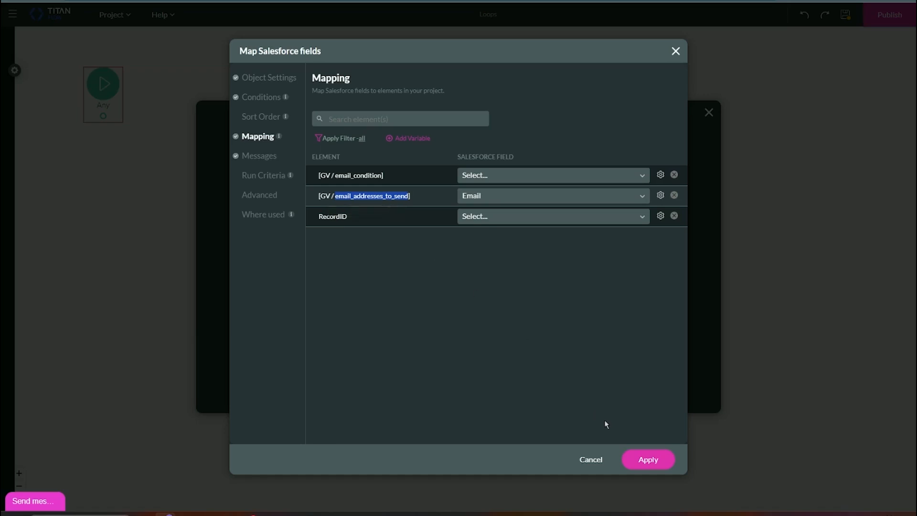
pyautogui.click(640, 459)
pyautogui.click(650, 392)
# Choose #1 Contact (get) as the node's integration action and place the finished node below and beside the start node
pyautogui.click(390, 196)
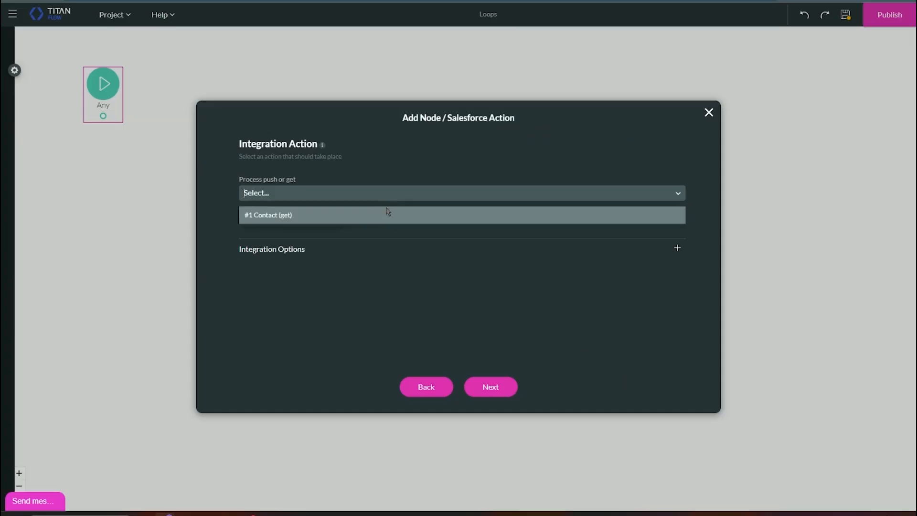
pyautogui.click(390, 213)
pyautogui.click(489, 386)
pyautogui.click(485, 388)
pyautogui.moveTo(210, 160); pyautogui.dragTo(215, 156)
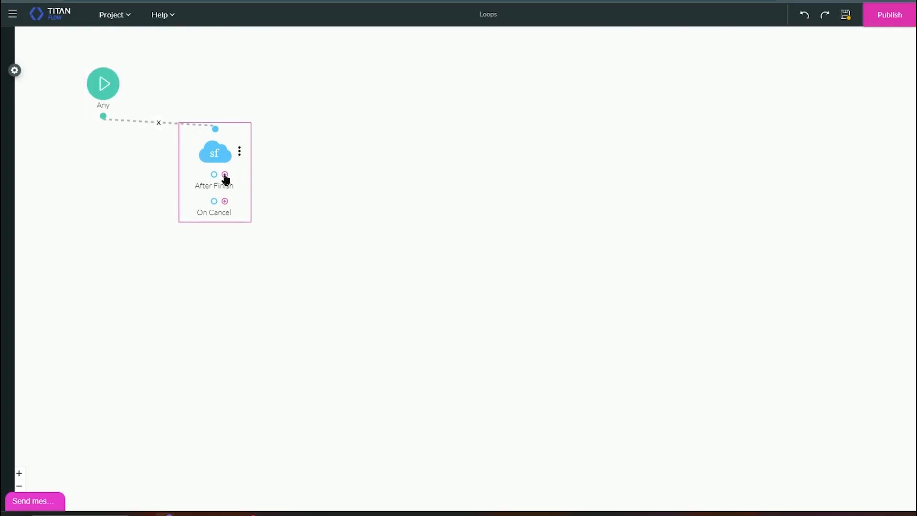
# Add a Loop node on the Salesforce node's After Finish output that loops on email_addresses_to_send, and reposition it on the canvas
pyautogui.click(224, 176)
pyautogui.click(482, 182)
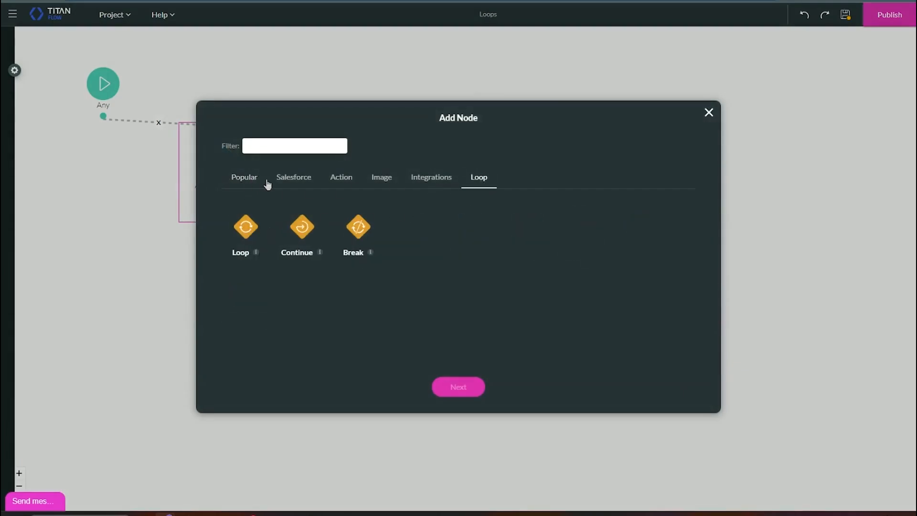
pyautogui.click(248, 228)
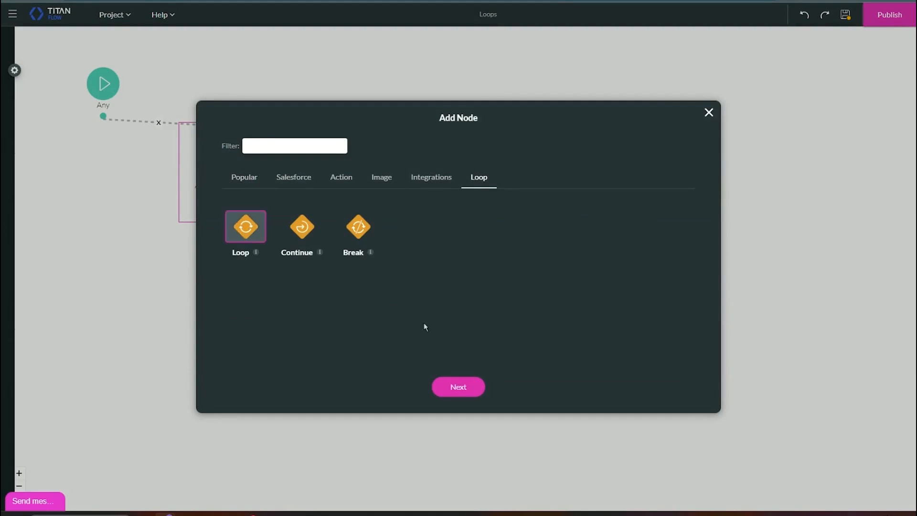
pyautogui.click(480, 387)
pyautogui.click(333, 160)
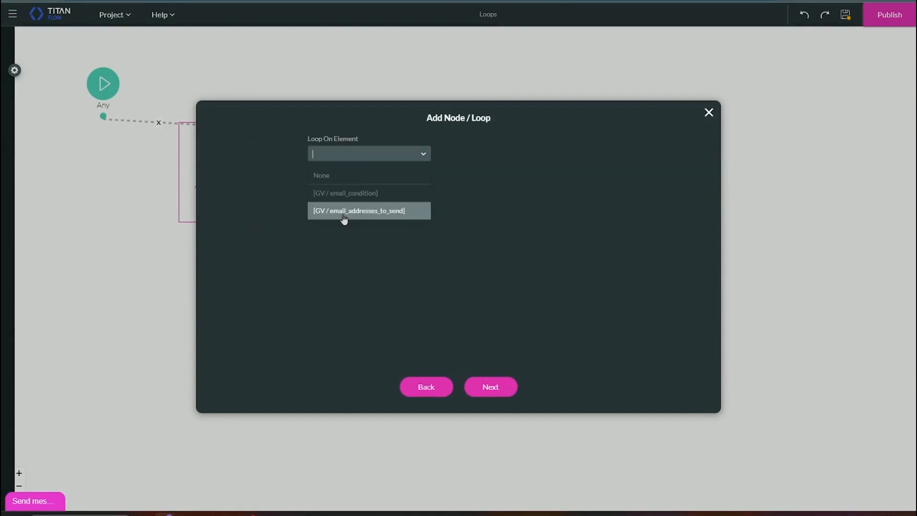
pyautogui.click(341, 215)
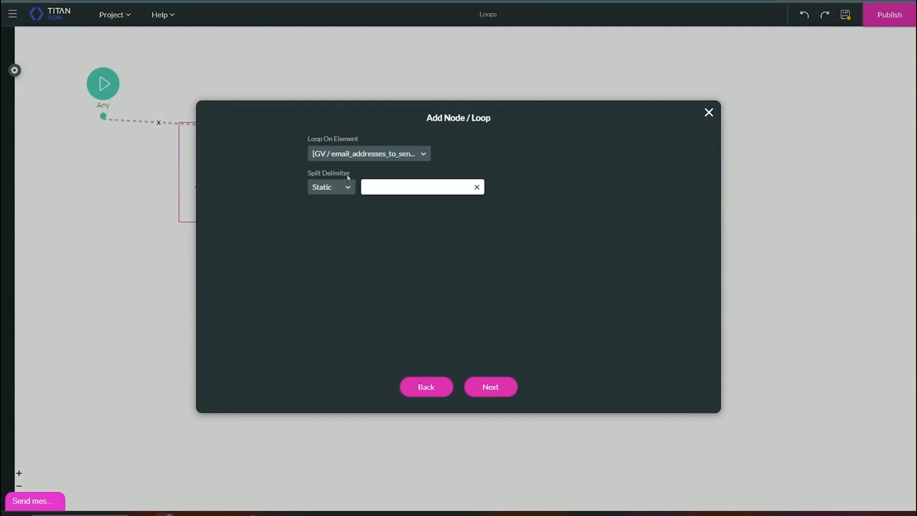
pyautogui.click(378, 183)
pyautogui.click(482, 387)
pyautogui.click(480, 388)
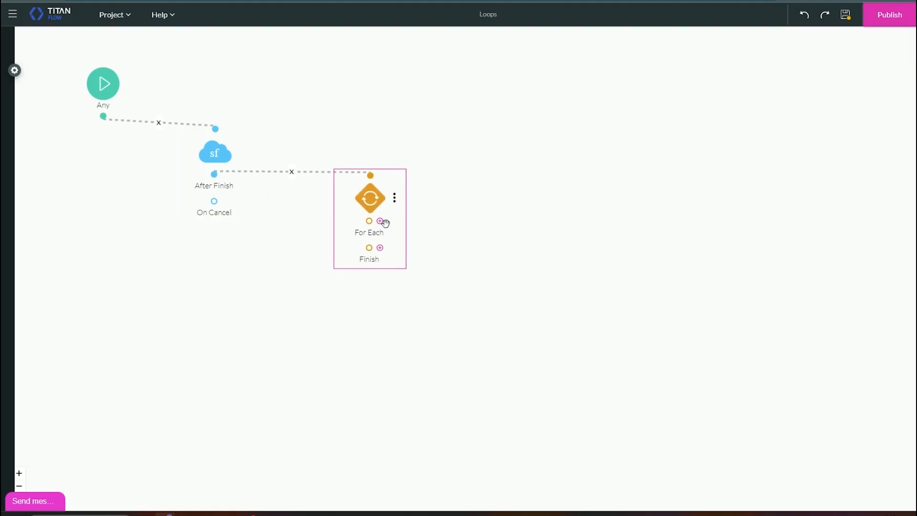
pyautogui.moveTo(375, 200); pyautogui.dragTo(351, 215)
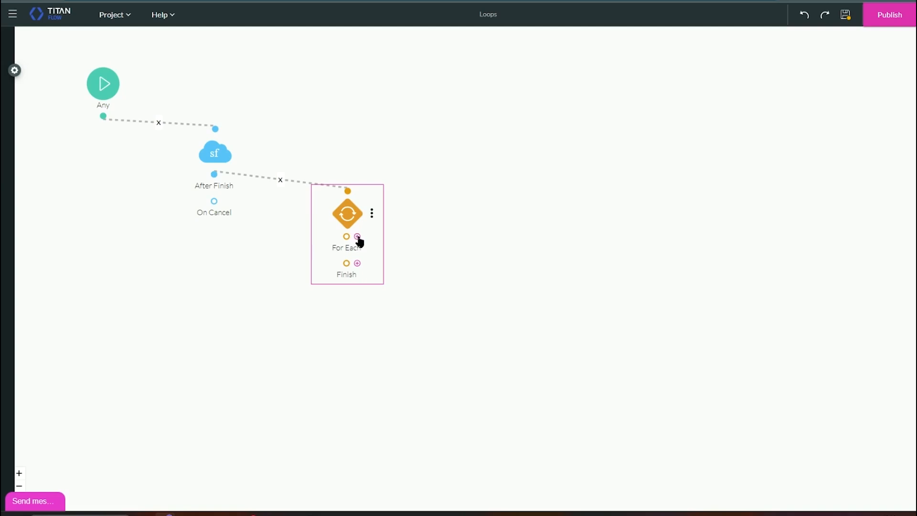
# Add a Send Email node to the loop's For Each output and start a new email configuration
pyautogui.moveTo(358, 266)
pyautogui.click(357, 237)
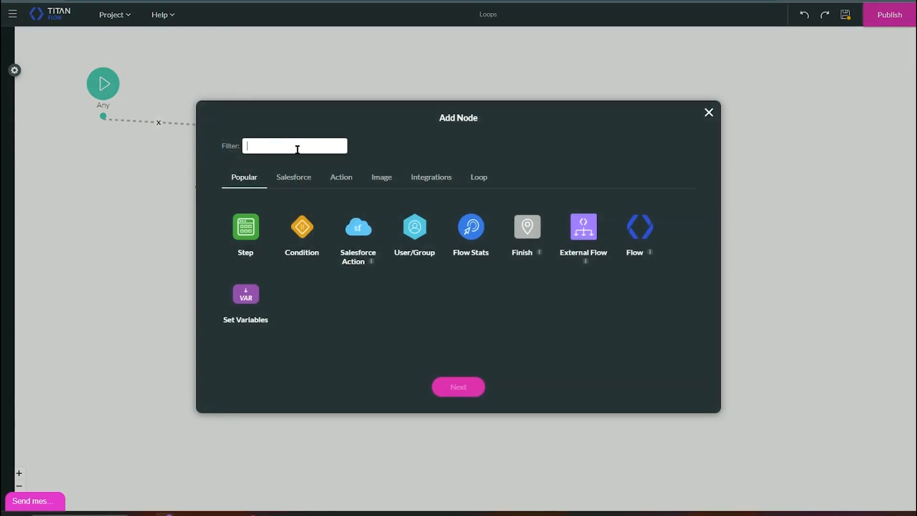
pyautogui.write('ema')
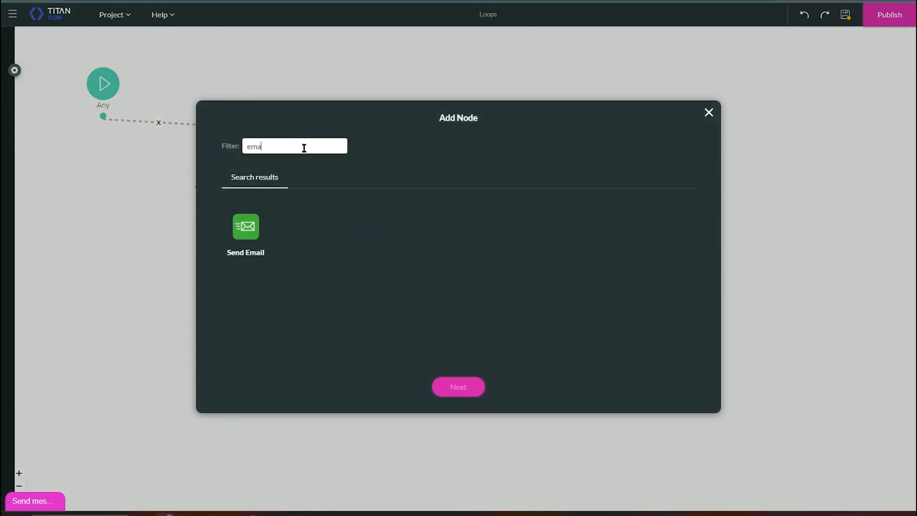
pyautogui.click(253, 226)
pyautogui.click(460, 387)
pyautogui.click(266, 192)
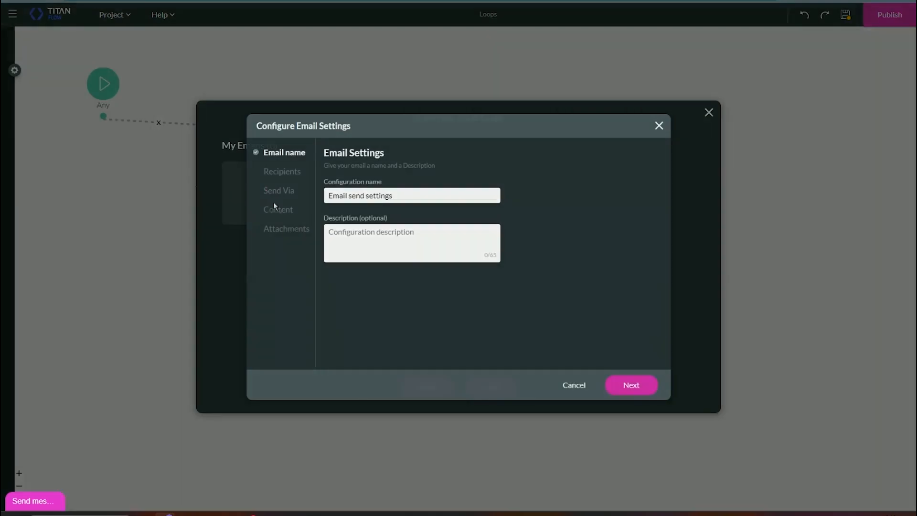
# Set the email's To recipient to the field [GV / Loop-value]
pyautogui.click(293, 176)
pyautogui.click(356, 195)
pyautogui.click(363, 218)
pyautogui.click(438, 197)
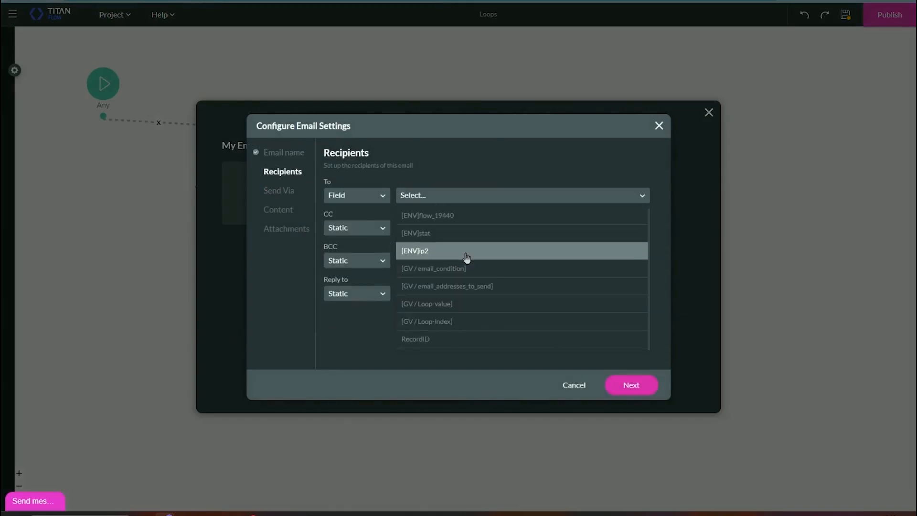
pyautogui.click(457, 308)
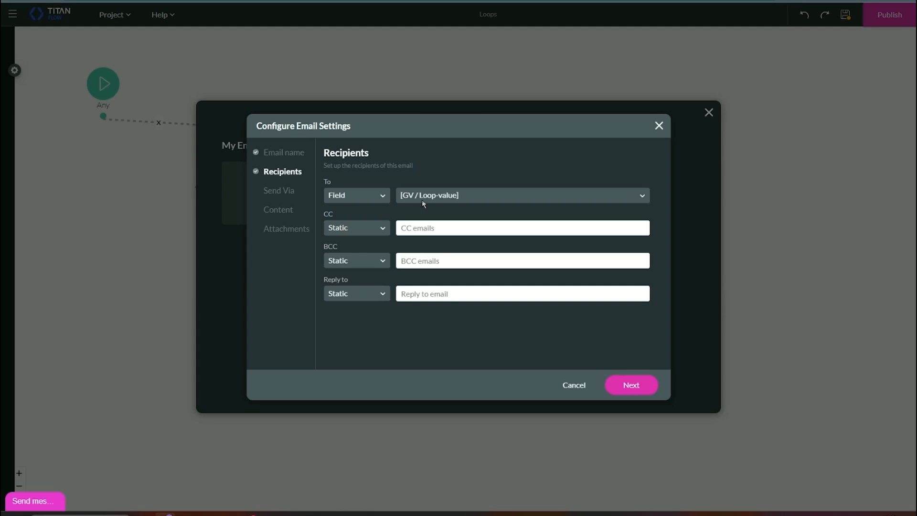
# Choose the sending service for the email in its Send Via settings
pyautogui.click(279, 190)
pyautogui.click(358, 212)
pyautogui.click(368, 253)
pyautogui.click(336, 240)
# Switch the email content to Manual, with the subject "This is a subject" and the body "Hello!", and continue to the attachments
pyautogui.click(300, 208)
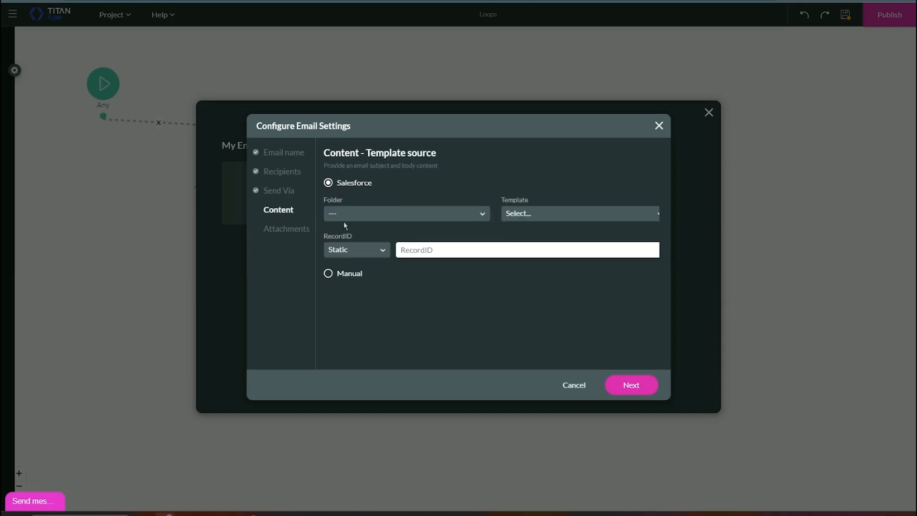
pyautogui.click(352, 268)
pyautogui.scroll(-2, 478, 268)
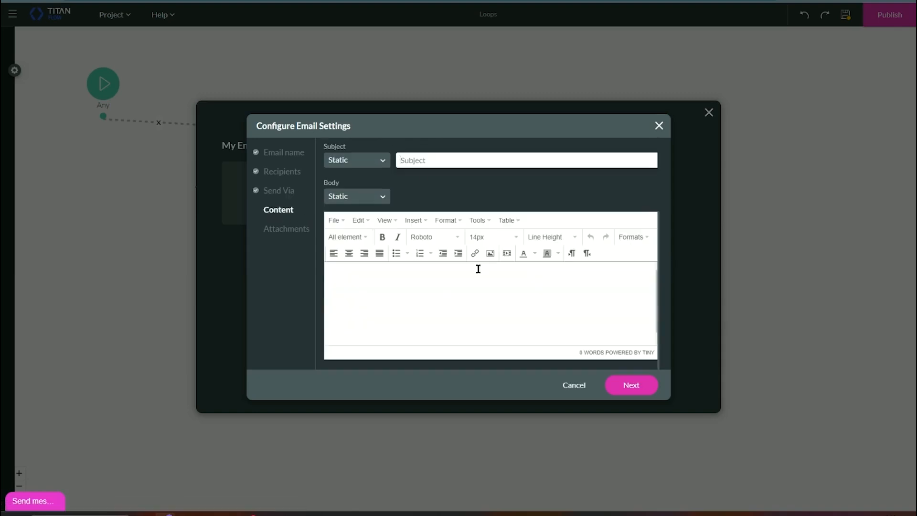
pyautogui.write('This is a subject')
pyautogui.click(480, 299)
pyautogui.write('Hello!')
pyautogui.click(621, 385)
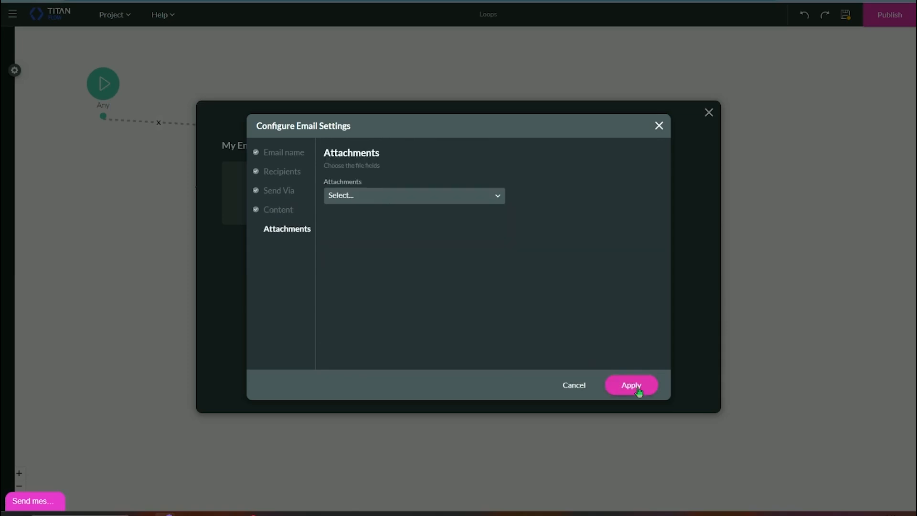
# Apply the email settings without choosing attachments and finish inserting the Send Email node into the flow
pyautogui.click(635, 387)
pyautogui.click(490, 386)
pyautogui.click(494, 385)
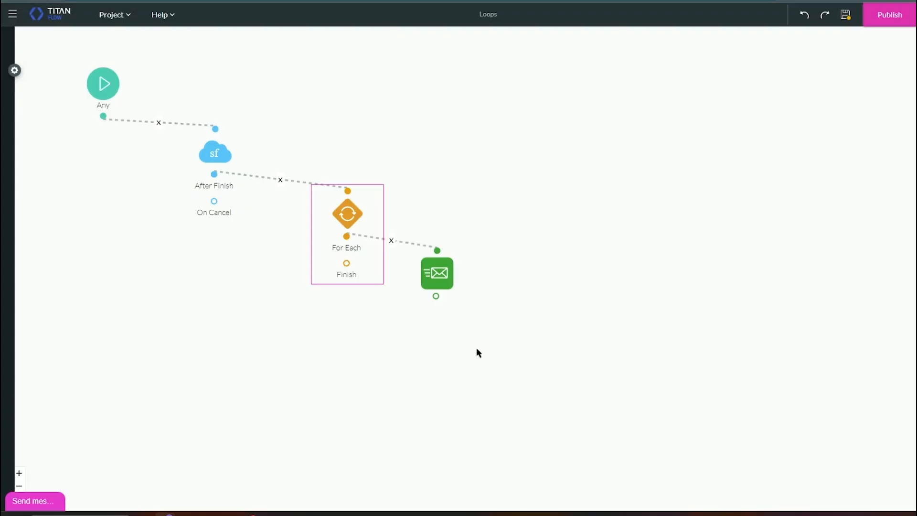
# Insert a Continue loop node after the Send Email node, leaving its tag name empty
pyautogui.moveTo(480, 288)
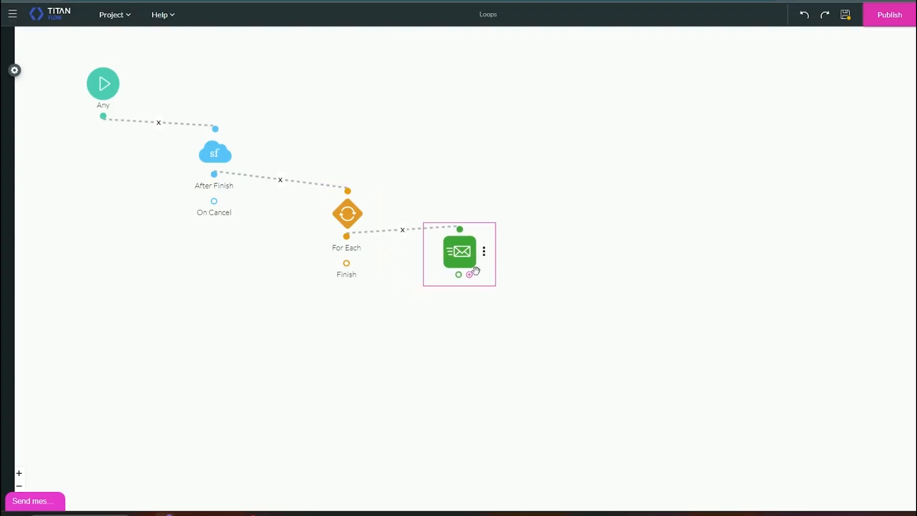
pyautogui.click(470, 275)
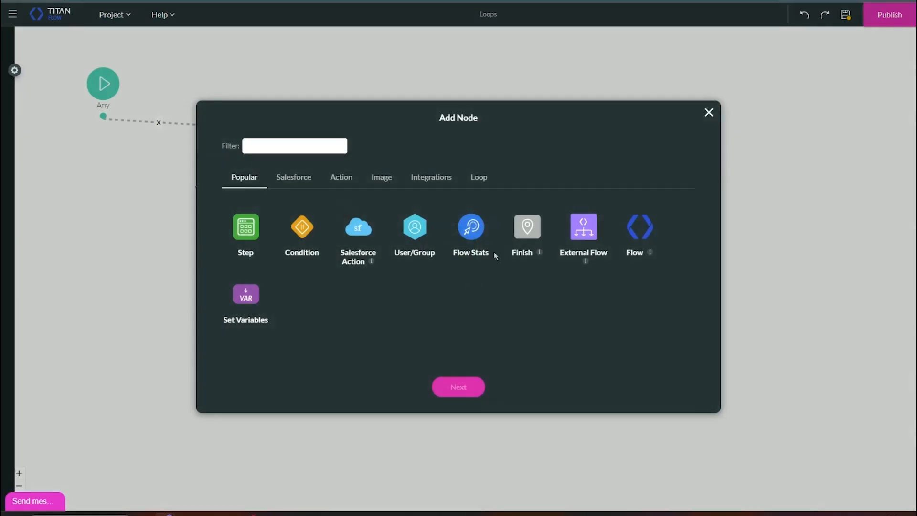
pyautogui.click(479, 179)
pyautogui.click(302, 226)
pyautogui.click(458, 386)
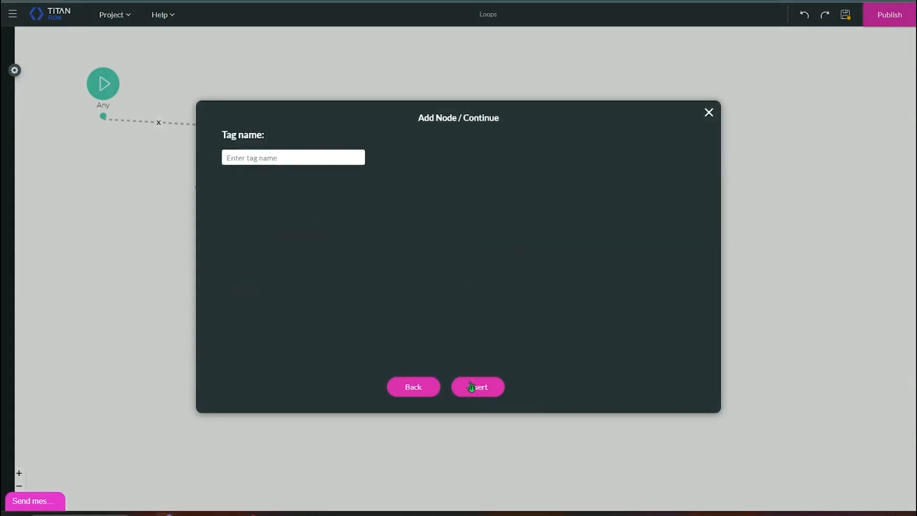
pyautogui.click(475, 384)
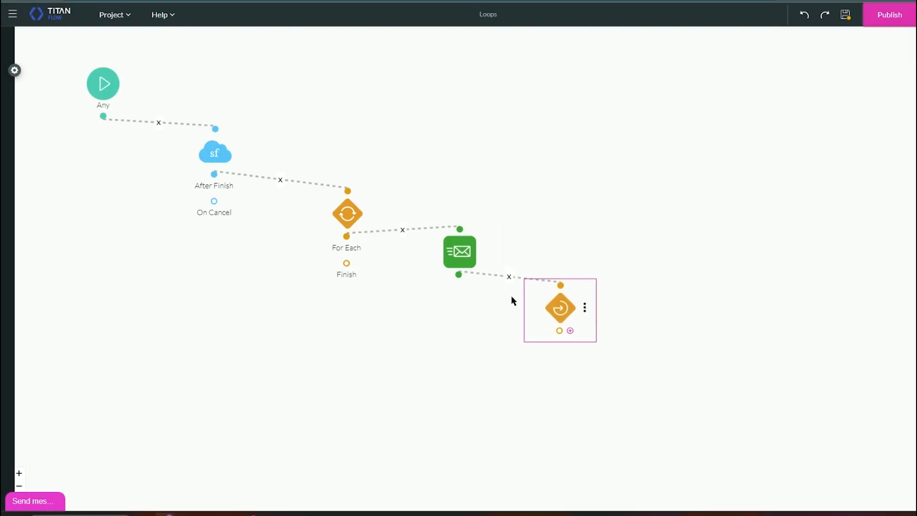
pyautogui.click(452, 239)
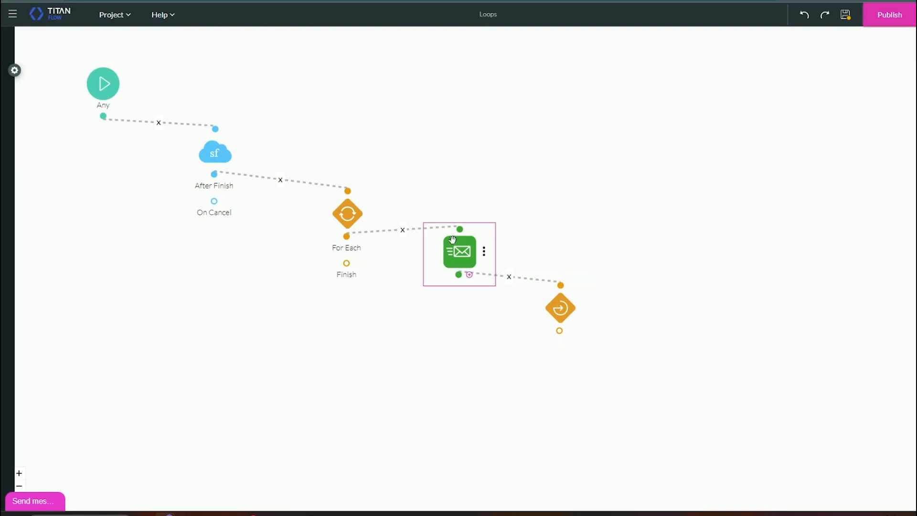
pyautogui.click(562, 306)
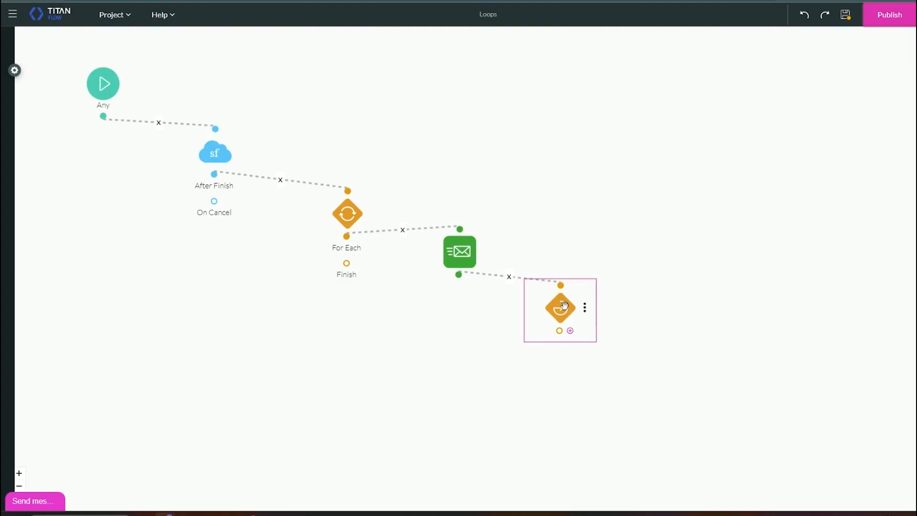
pyautogui.click(347, 206)
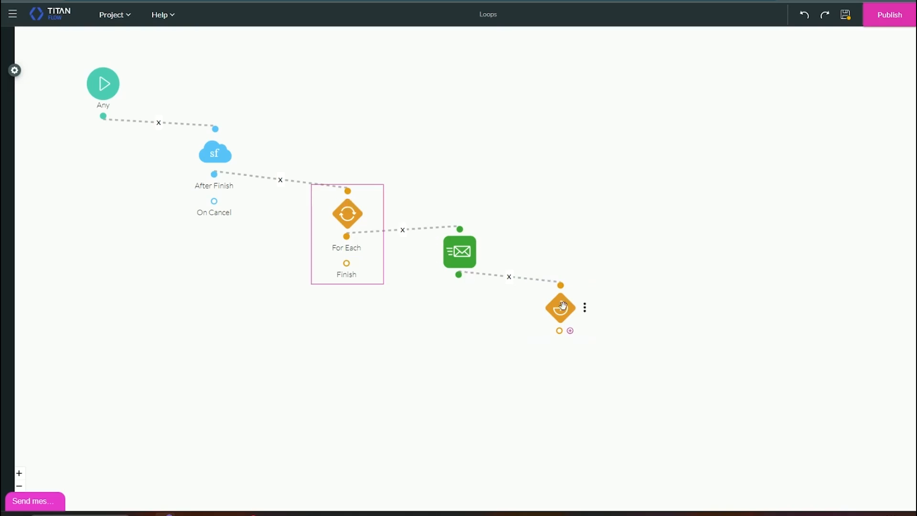
# Add a Finish node to the loop's Finish output, with Loop-index as its return parameter and no tag name
pyautogui.click(357, 263)
pyautogui.click(536, 227)
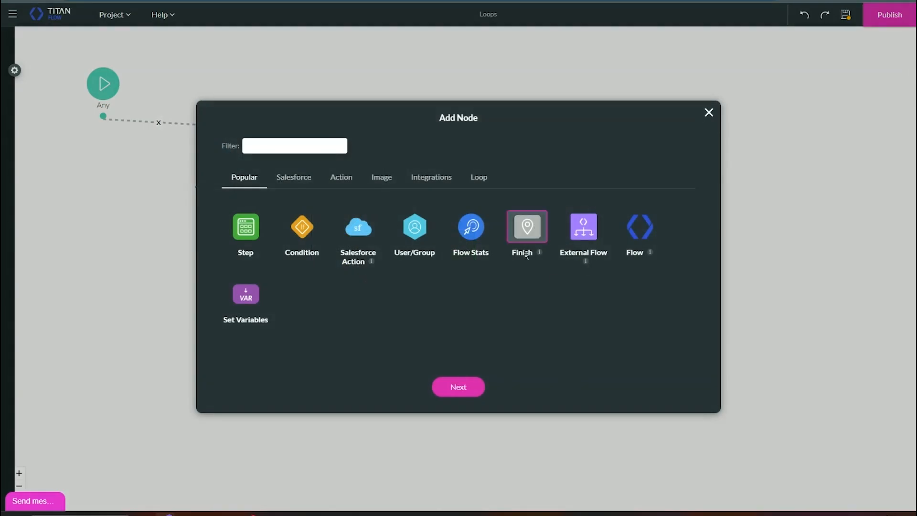
pyautogui.click(467, 386)
pyautogui.click(488, 380)
pyautogui.click(414, 380)
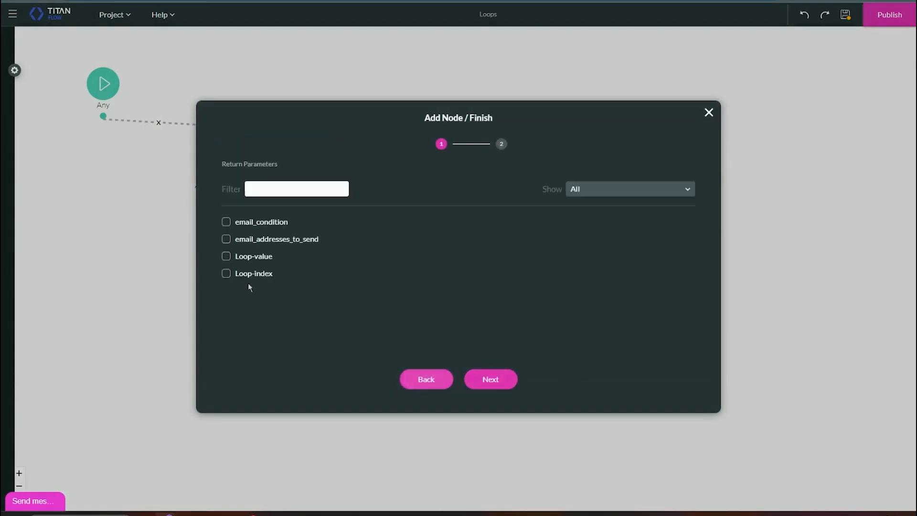
pyautogui.click(226, 273)
pyautogui.click(492, 387)
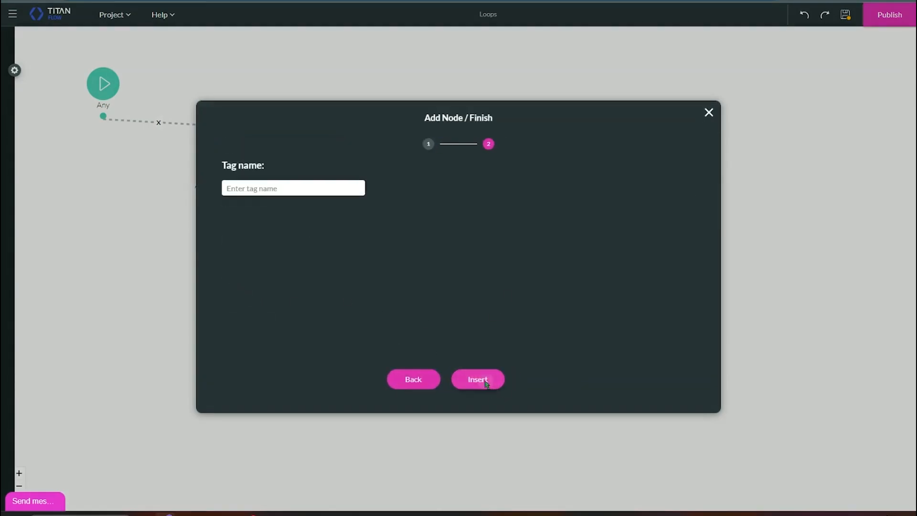
pyautogui.click(491, 380)
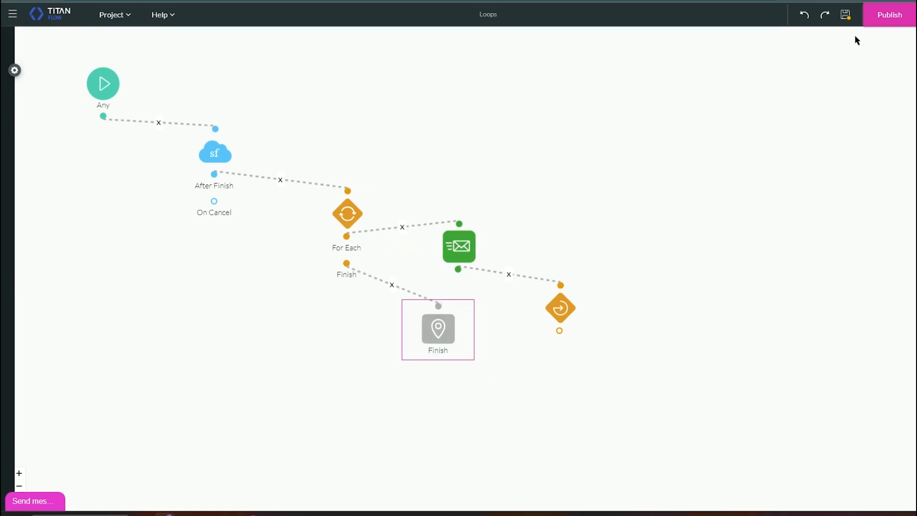
# Publish the Loops flow and close the Publish Project dialog
pyautogui.click(889, 15)
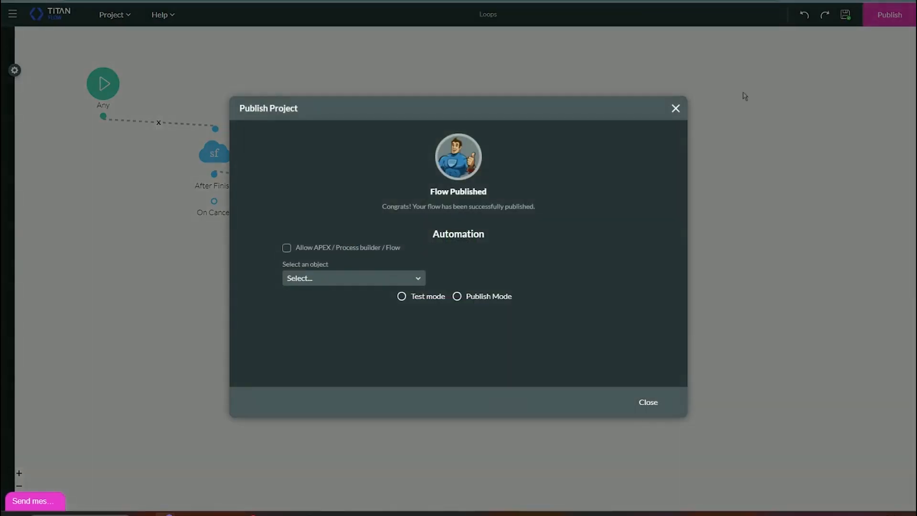
pyautogui.click(676, 109)
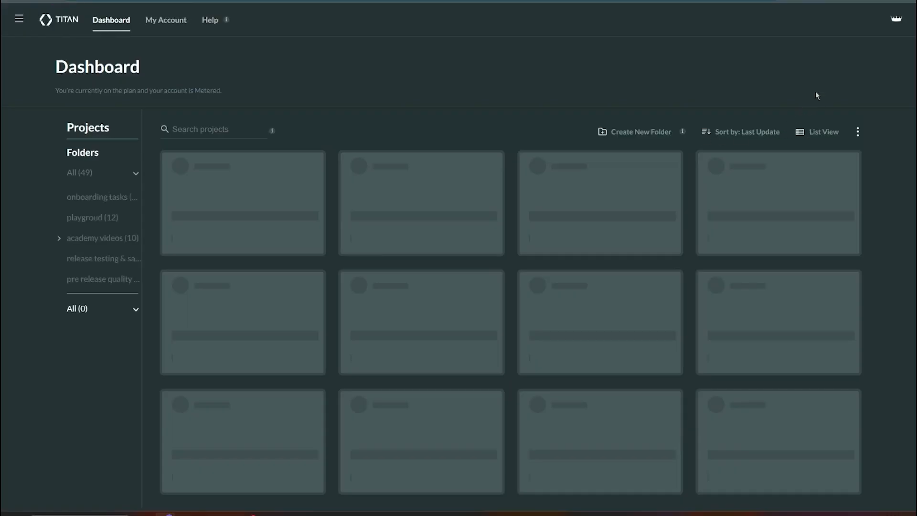
# Create a new Titan Web project from the Blank template and name it "Call Loop Flow"
pyautogui.click(814, 80)
pyautogui.click(486, 487)
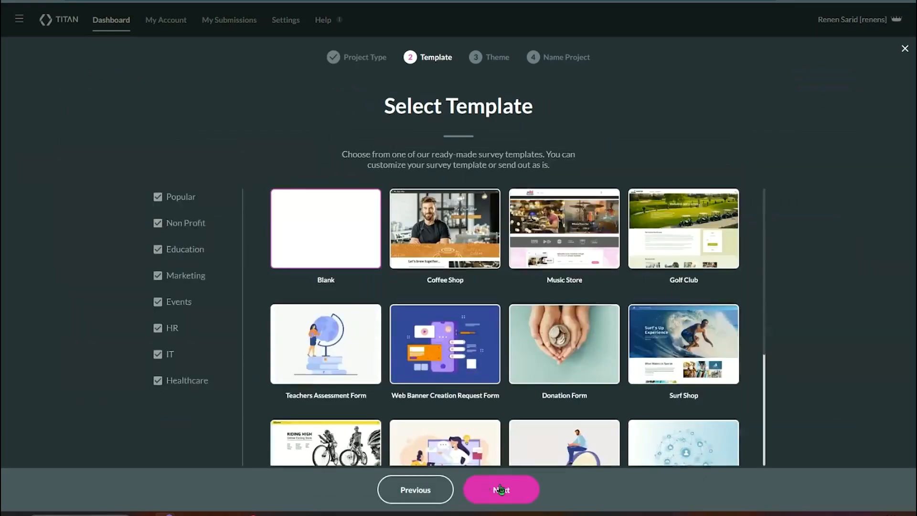
pyautogui.write('Call')
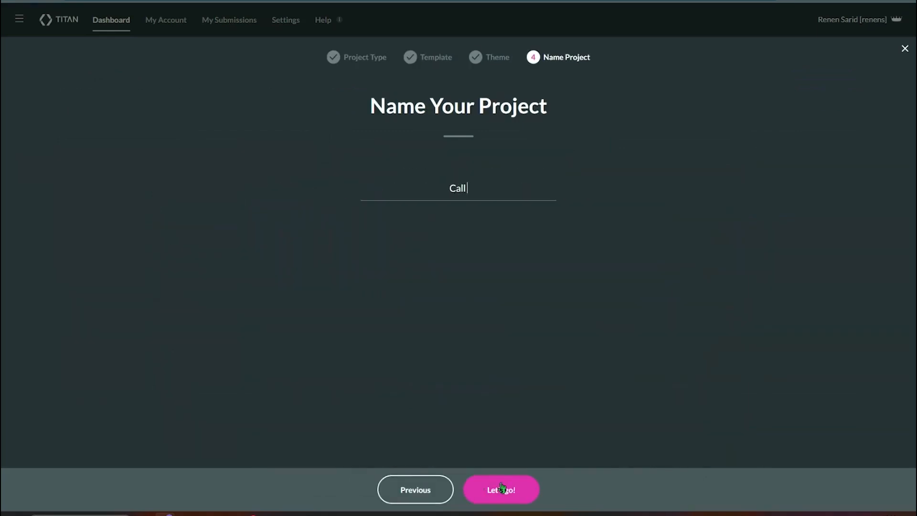
pyautogui.write(' Loop Flow')
pyautogui.click(502, 488)
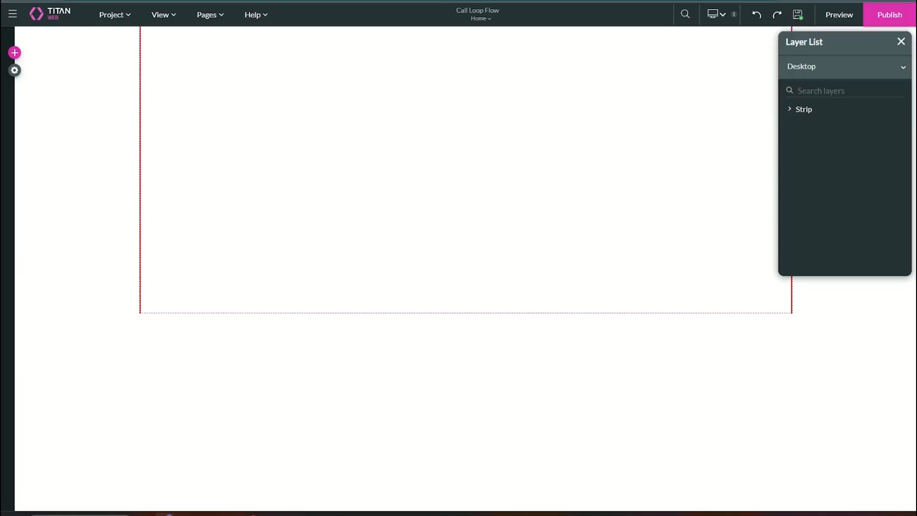
# Place a Primary button on the page's strip and a Text Field input just above it
pyautogui.click(12, 54)
pyautogui.moveTo(22, 102)
pyautogui.moveTo(109, 71); pyautogui.dragTo(471, 174)
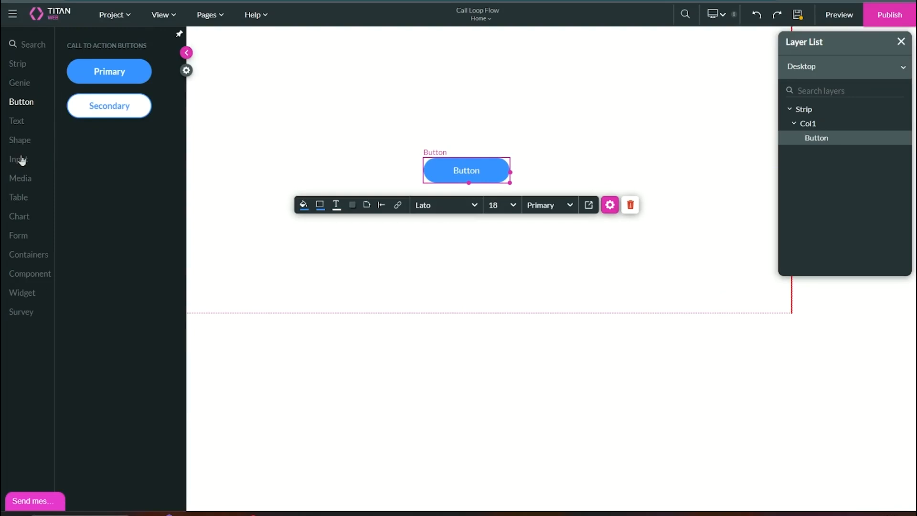
pyautogui.moveTo(20, 160)
pyautogui.moveTo(86, 95); pyautogui.dragTo(433, 120)
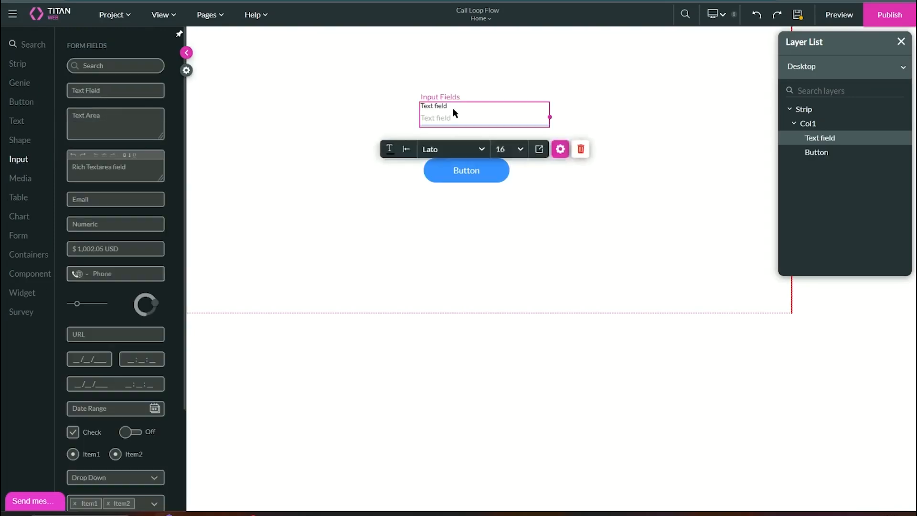
# Change the button's label to "Call Flow"
pyautogui.click(461, 176)
pyautogui.doubleClick(462, 176)
pyautogui.write('Call Loop F')
pyautogui.write('low')
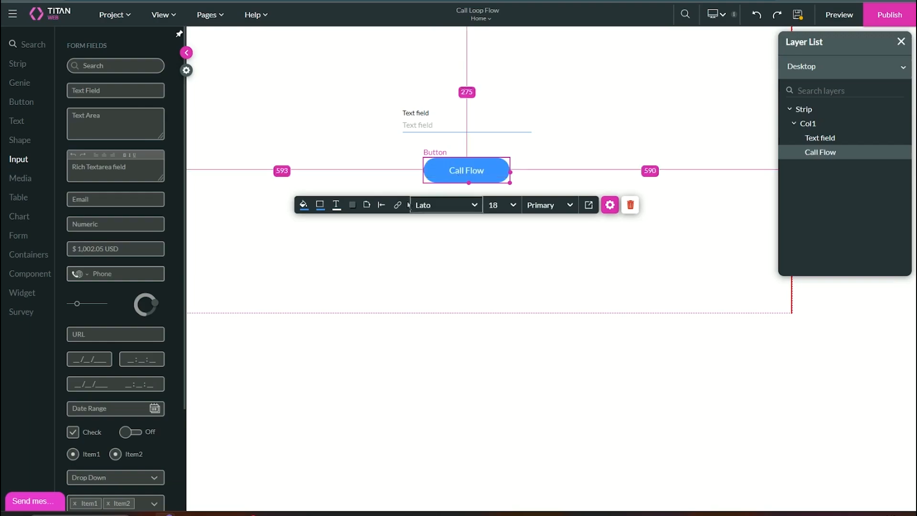
# Start a Flow node in the Call Flow button's On Click Action and choose the Loops flow for it
pyautogui.click(397, 205)
pyautogui.click(168, 192)
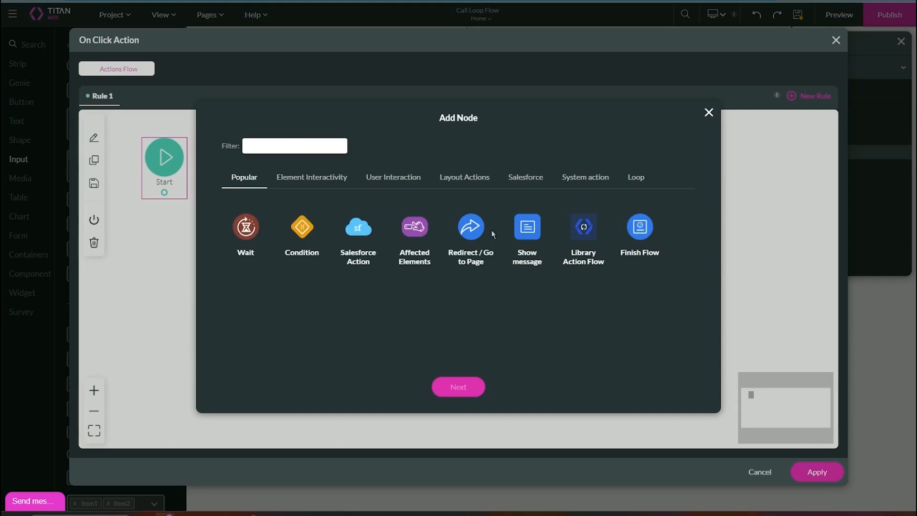
pyautogui.write('flow')
pyautogui.click(414, 227)
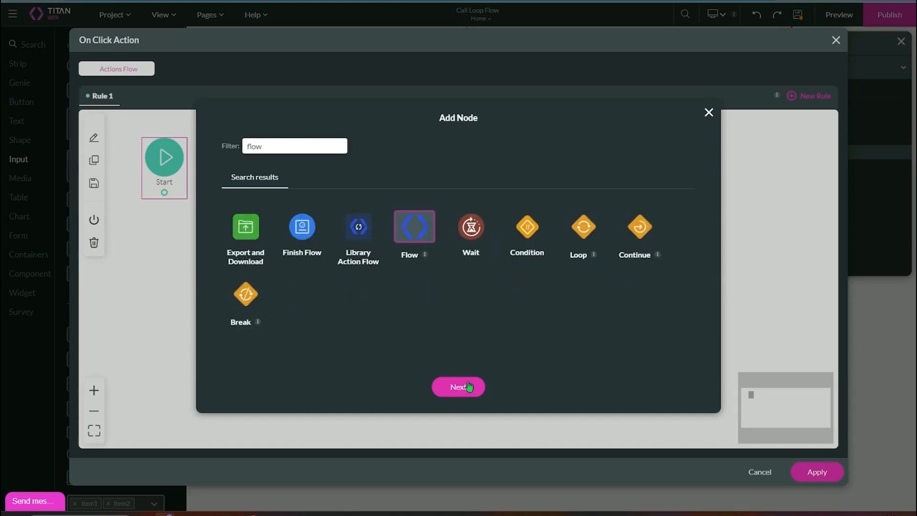
pyautogui.click(459, 387)
pyautogui.click(283, 202)
pyautogui.click(266, 239)
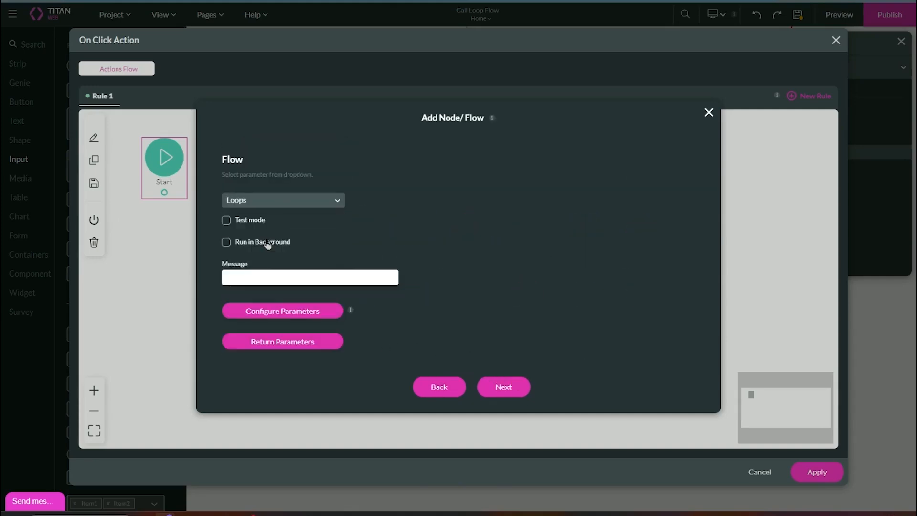
# Map the email_condition parameter to the field Text field, insert the Flow node and apply the button's click action
pyautogui.click(275, 311)
pyautogui.click(439, 195)
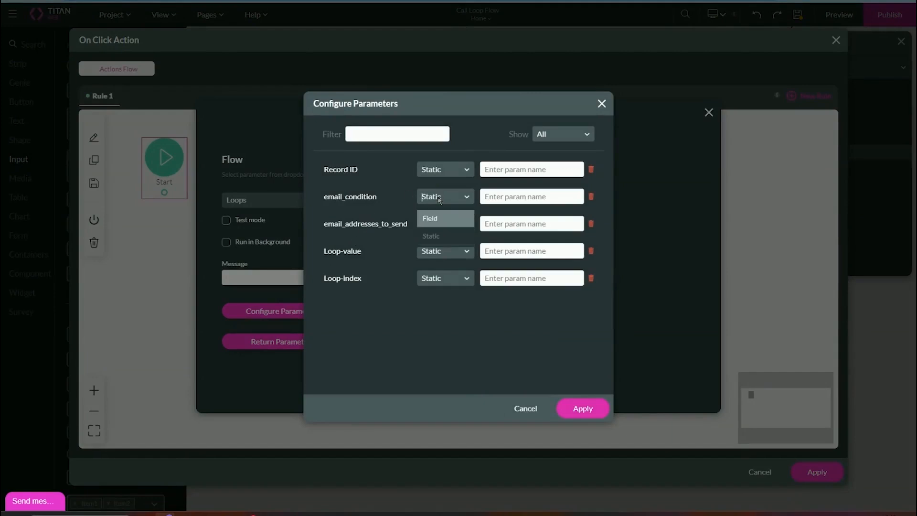
pyautogui.click(443, 225)
pyautogui.click(502, 200)
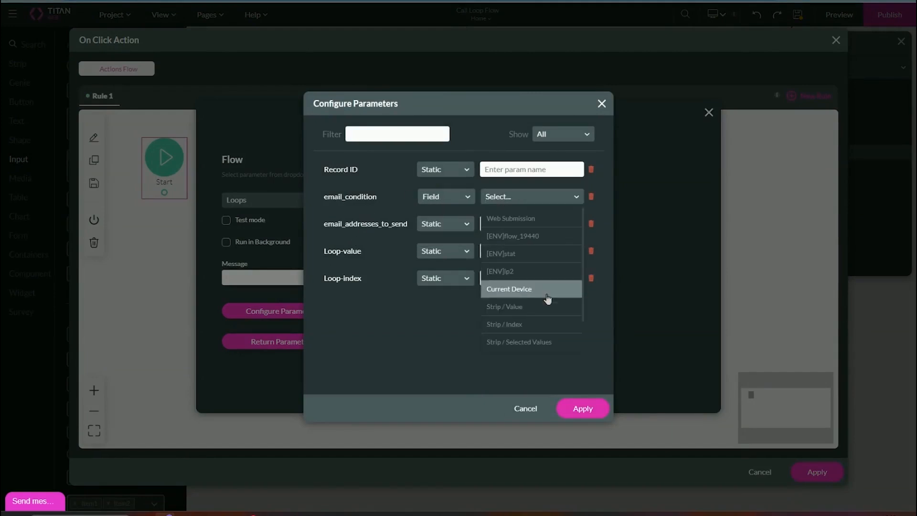
pyautogui.scroll(-2, 540, 296)
pyautogui.click(531, 328)
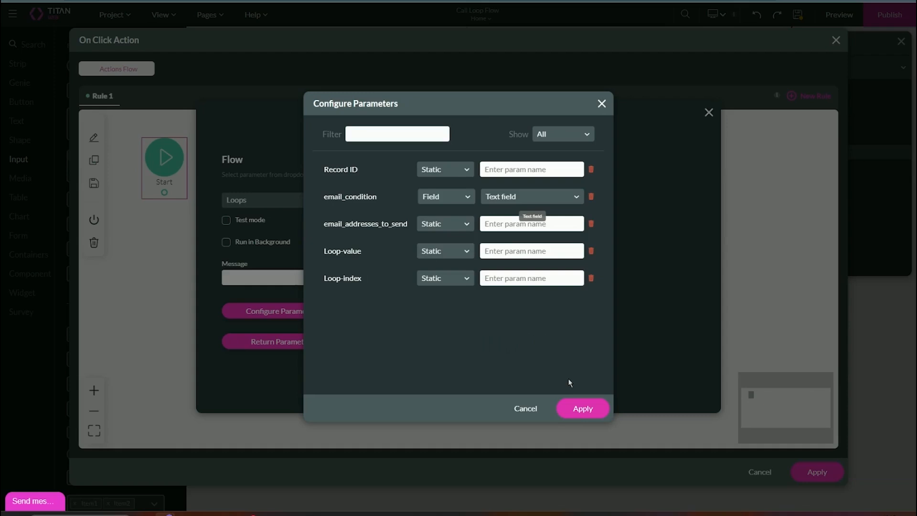
pyautogui.click(580, 410)
pyautogui.click(503, 385)
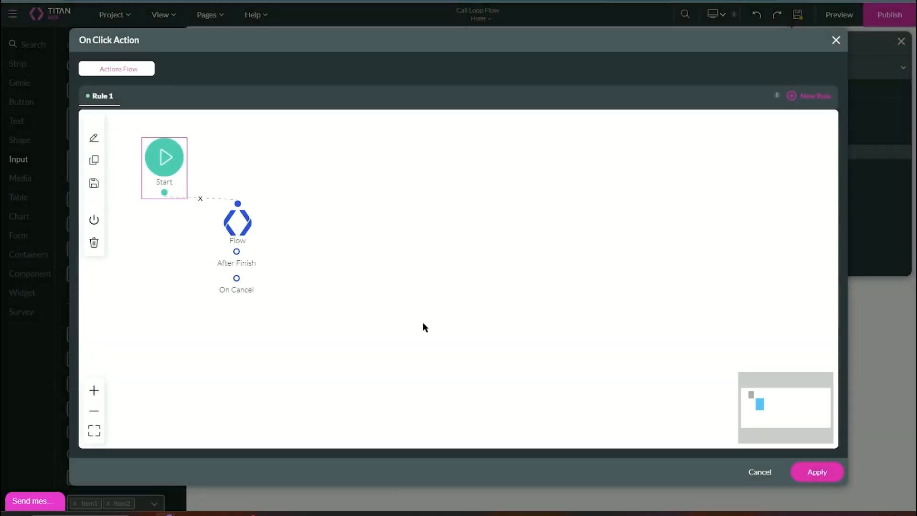
pyautogui.click(833, 476)
# Save and preview the project, and call the flow with "formtitan.com" entered in the text field
pyautogui.click(798, 14)
pyautogui.click(835, 14)
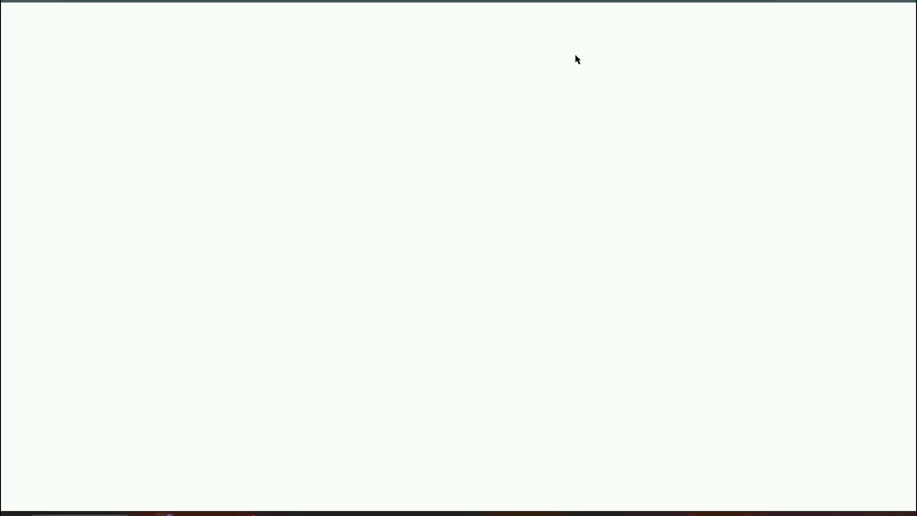
pyautogui.click(468, 104)
pyautogui.write('formtitan.com')
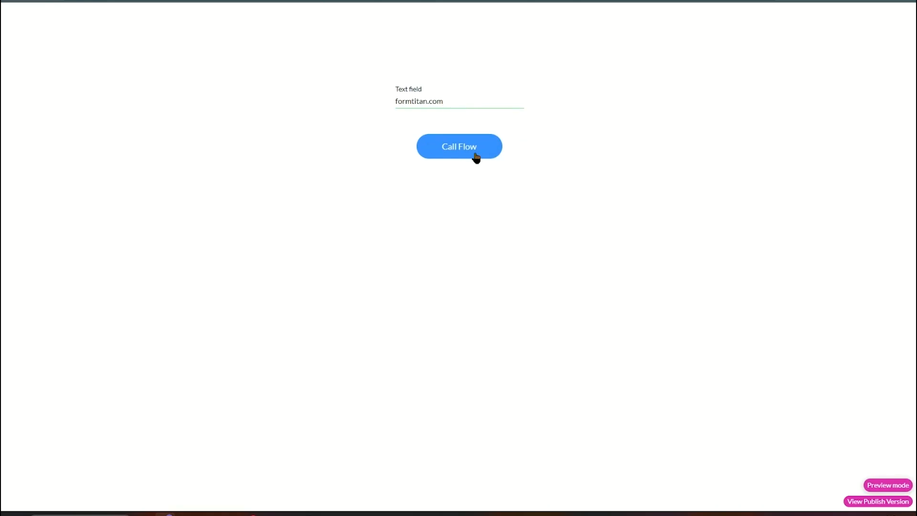
pyautogui.click(476, 157)
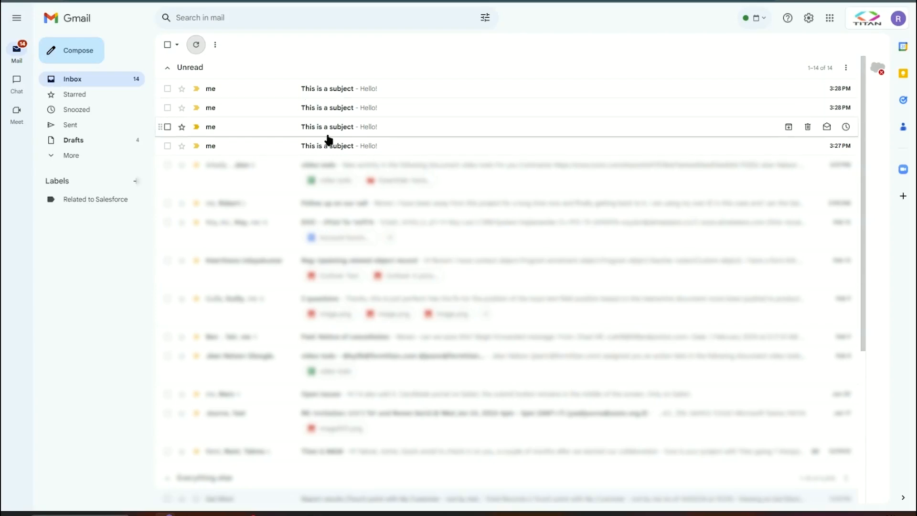
# Open the received "This is a subject" emails in the Gmail inbox one by one and check each one's recipient
pyautogui.click(285, 145)
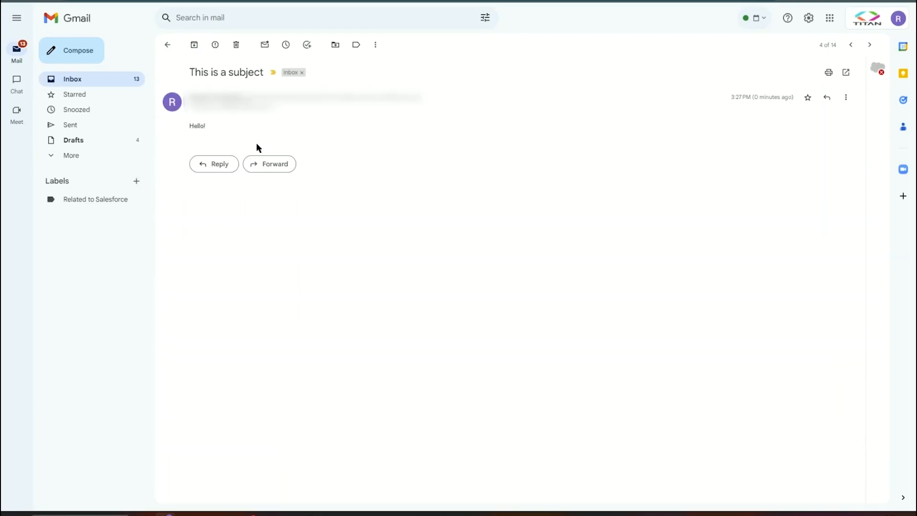
pyautogui.press('u')
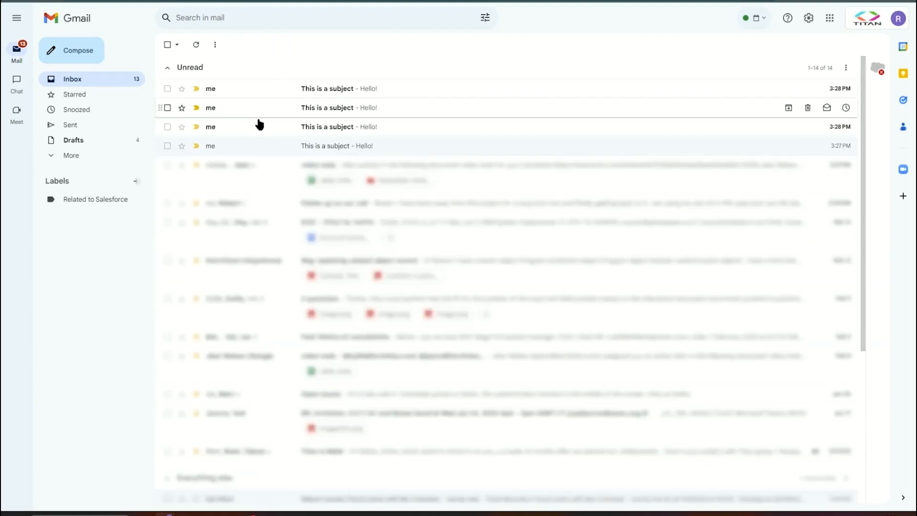
pyautogui.click(236, 117)
pyautogui.click(135, 81)
pyautogui.click(256, 113)
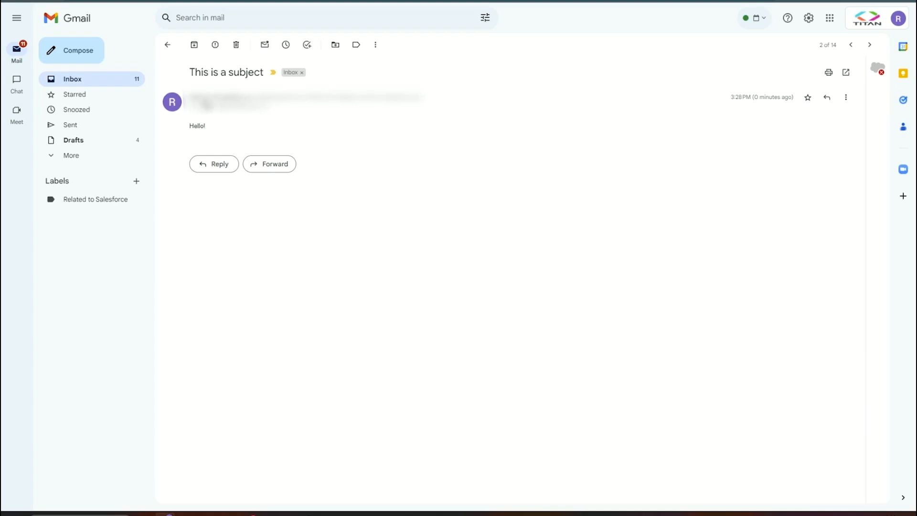
pyautogui.click(137, 84)
pyautogui.click(273, 91)
pyautogui.moveTo(198, 108); pyautogui.dragTo(242, 109)
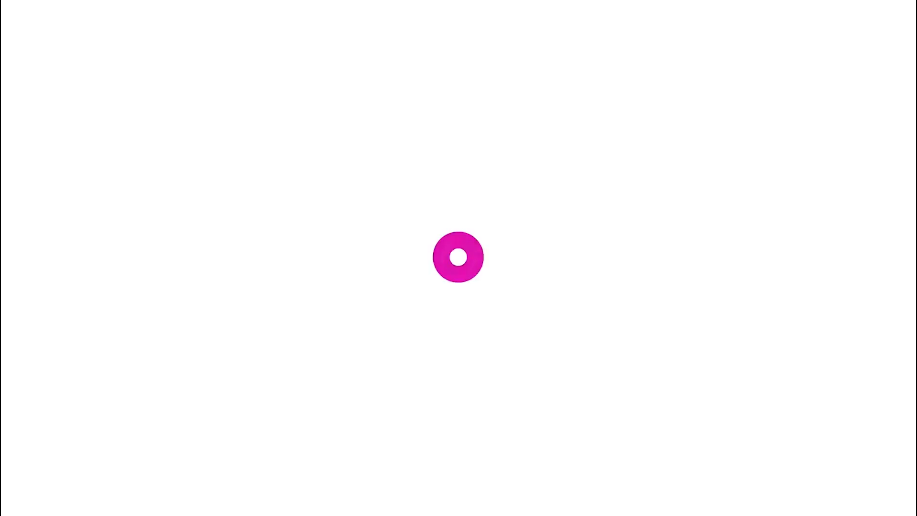